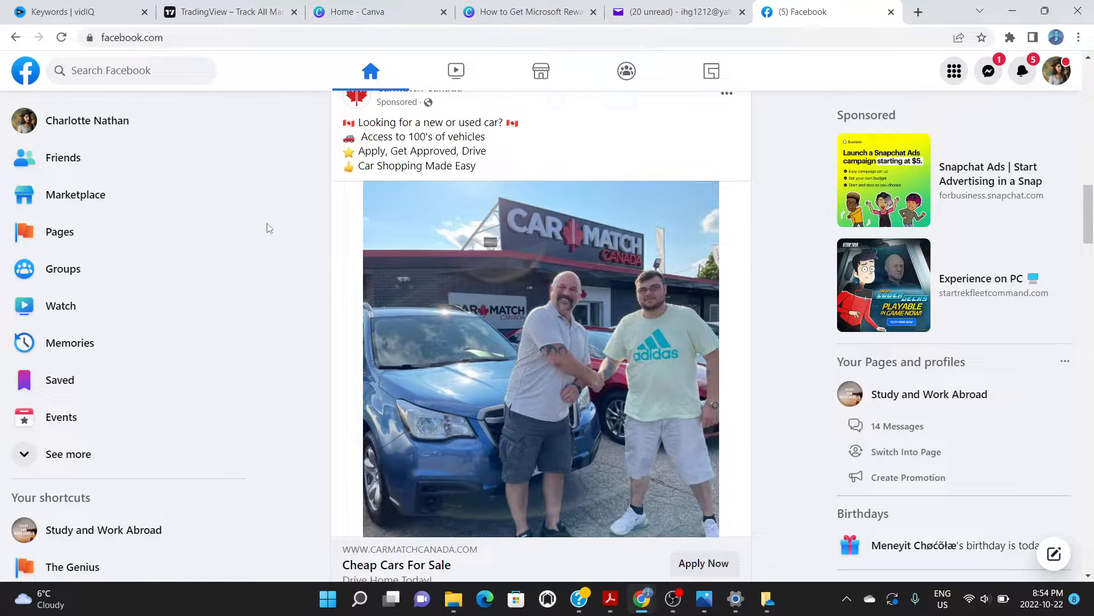
pyautogui.scroll(-8, 268, 228)
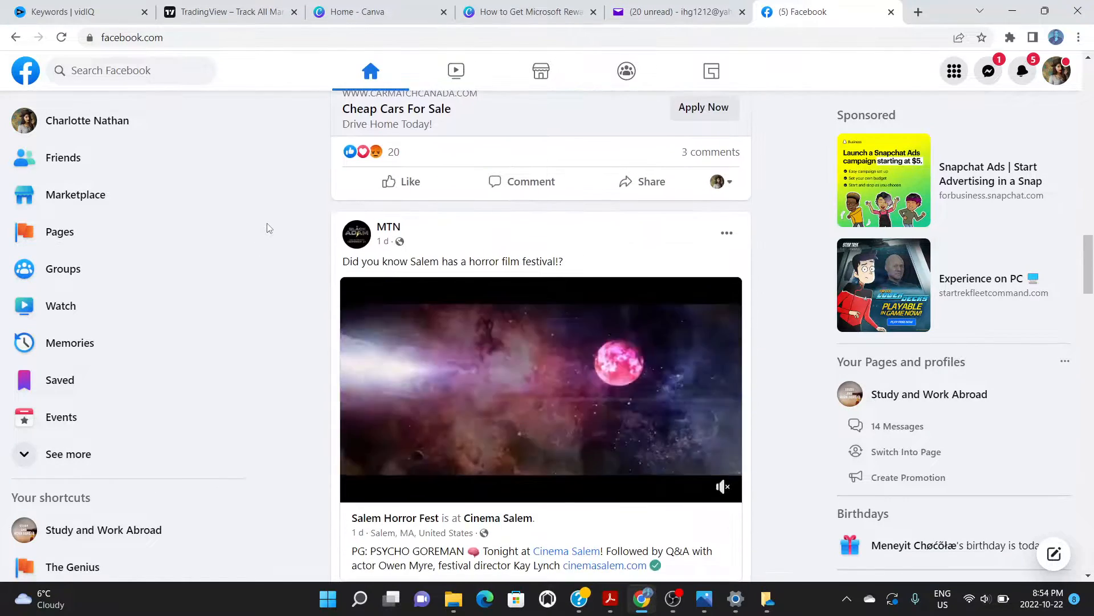
pyautogui.click(62, 38)
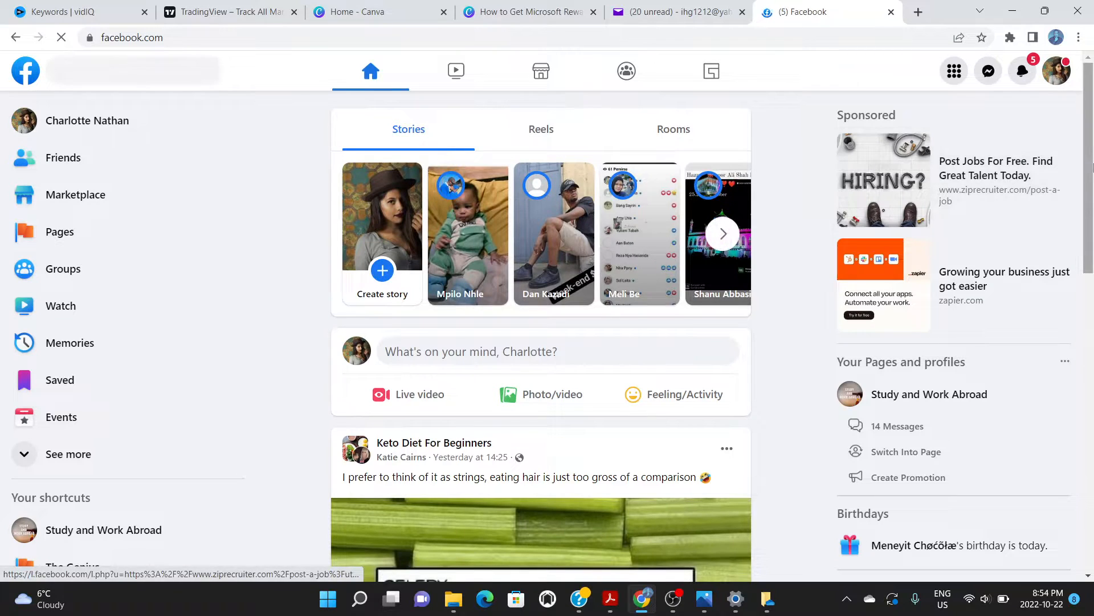
pyautogui.scroll(-2, 1093, 149)
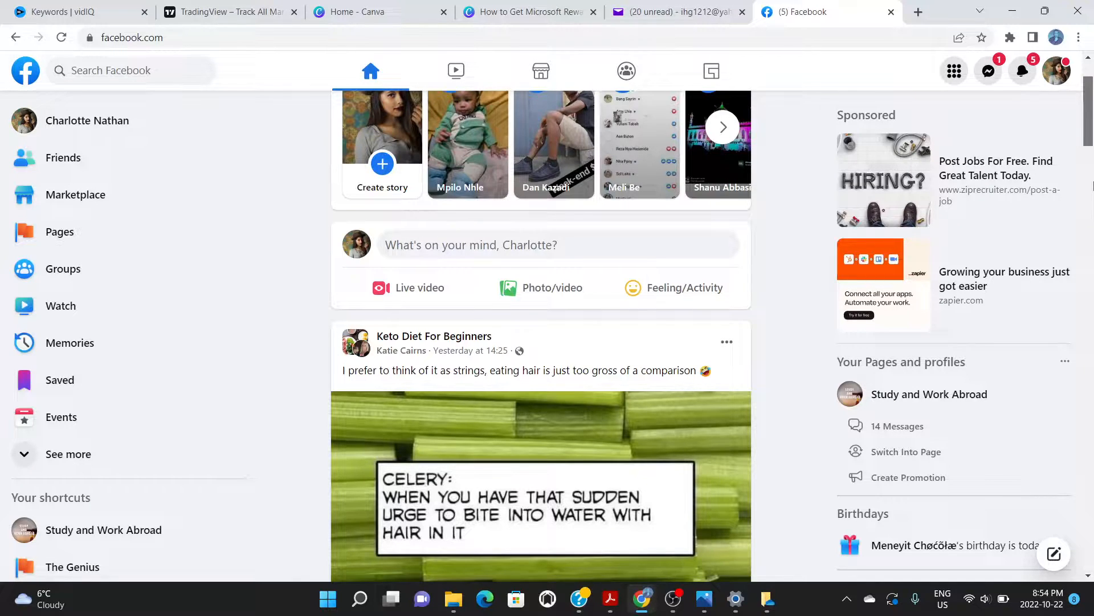
pyautogui.scroll(-5, 1092, 184)
pyautogui.scroll(2, 1092, 220)
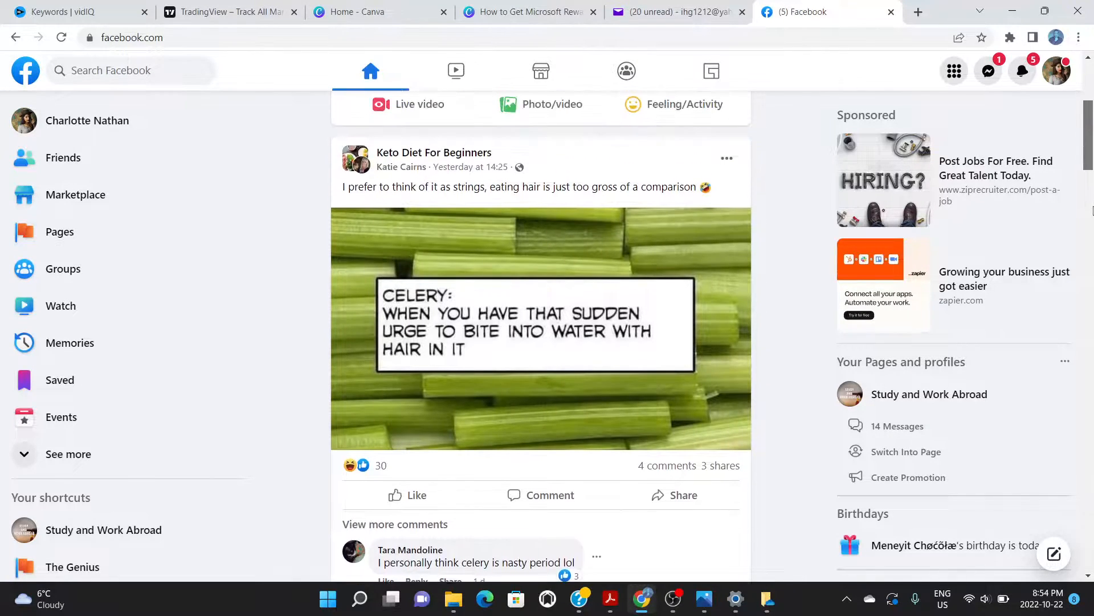
pyautogui.scroll(5, 1093, 209)
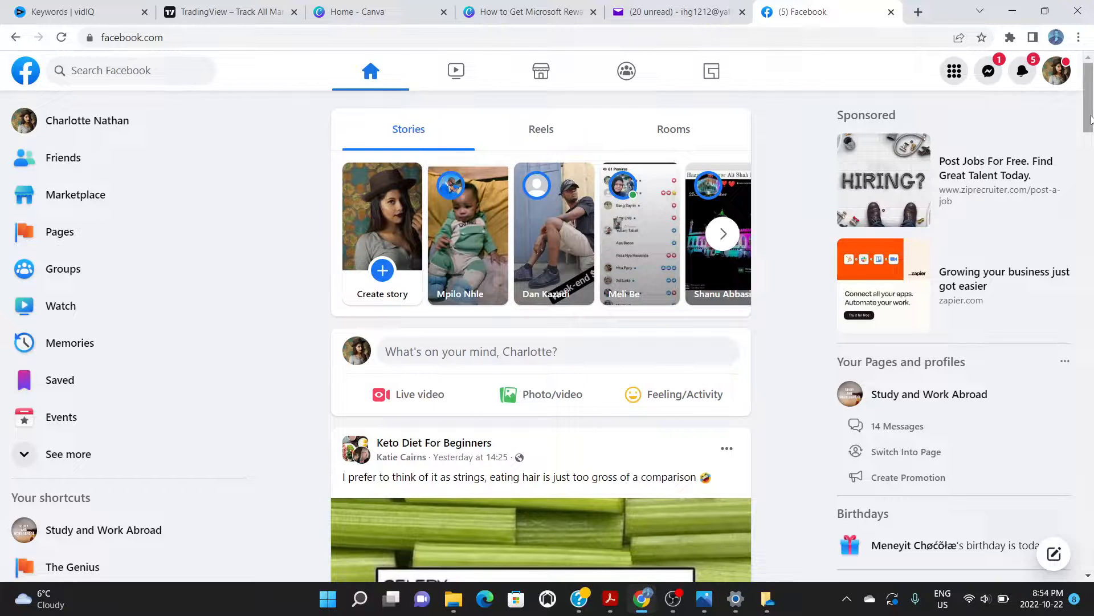
pyautogui.moveTo(1091, 120)
pyautogui.mouseDown()
pyautogui.moveTo(1091, 134)
pyautogui.moveTo(1090, 115)
pyautogui.mouseUp()
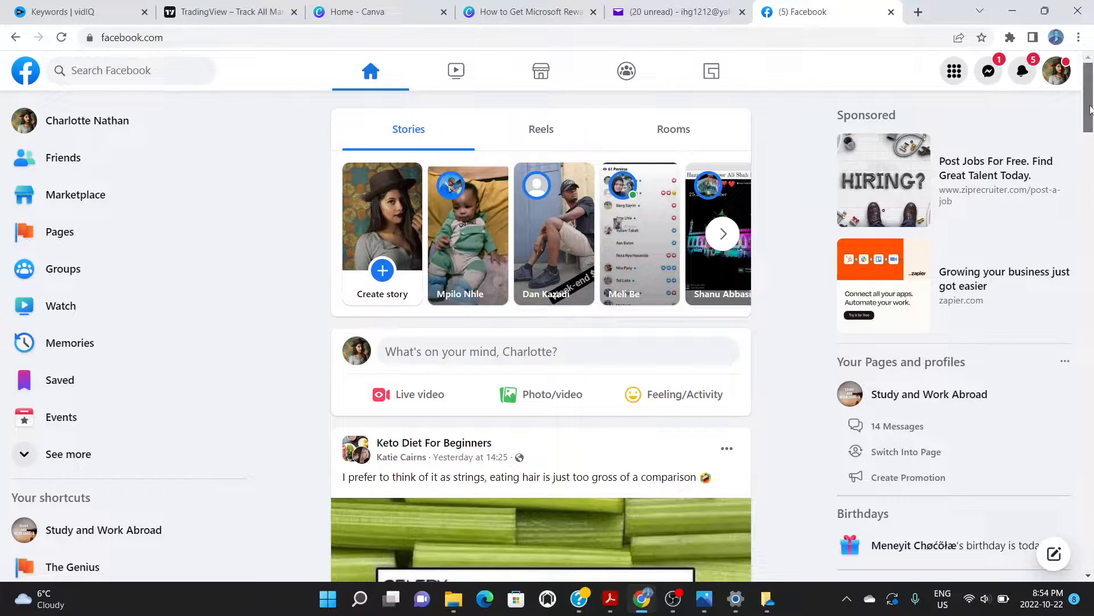
pyautogui.moveTo(1090, 109)
pyautogui.mouseDown()
pyautogui.moveTo(1091, 124)
pyautogui.moveTo(1091, 109)
pyautogui.mouseUp()
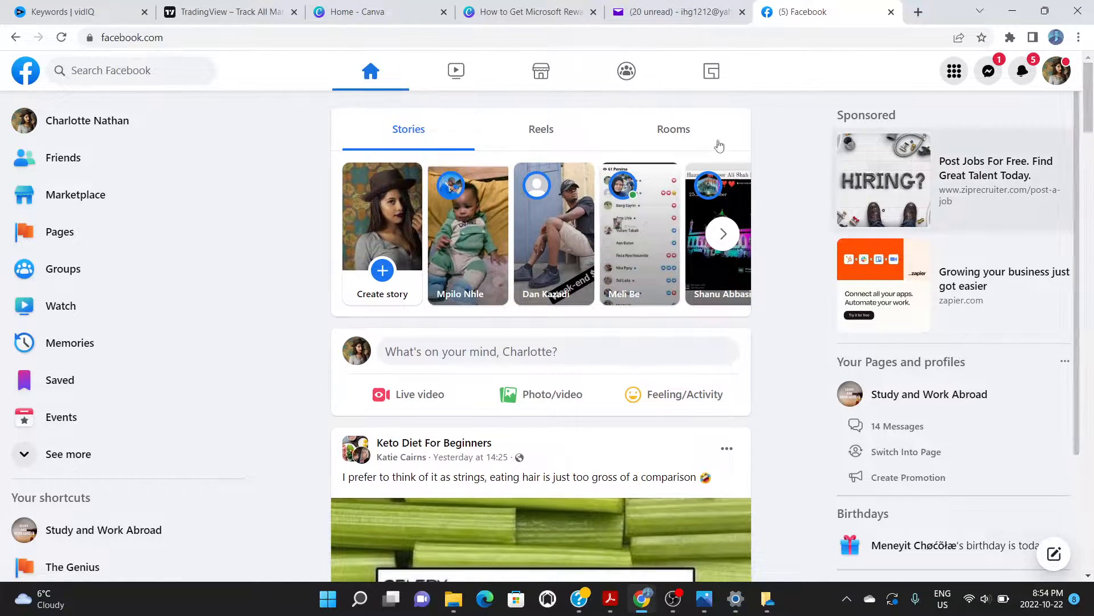
pyautogui.click(62, 37)
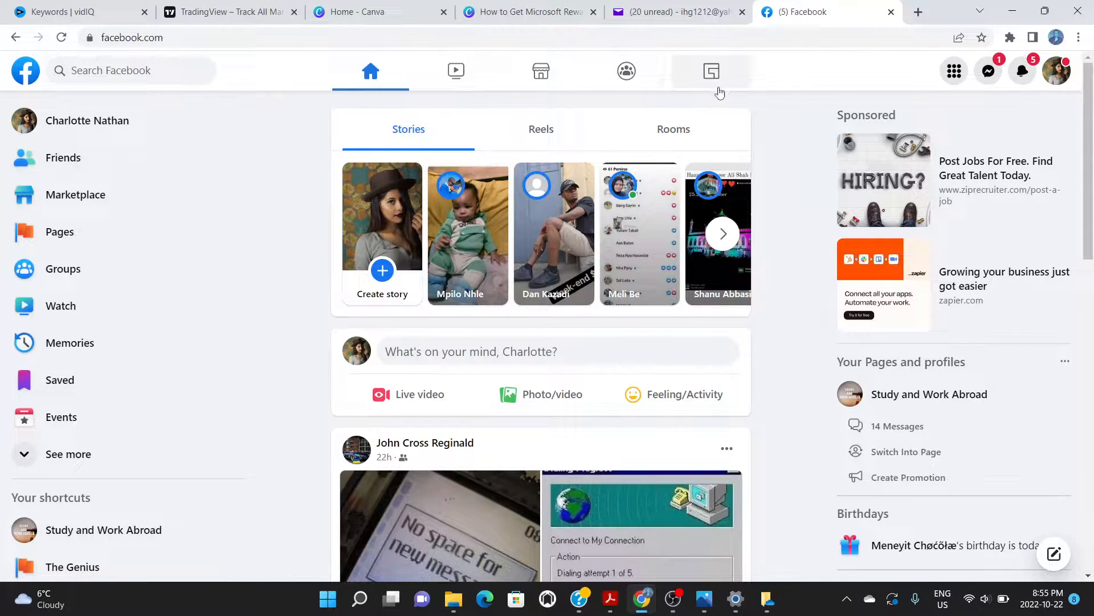
pyautogui.click(671, 606)
pyautogui.click(1049, 492)
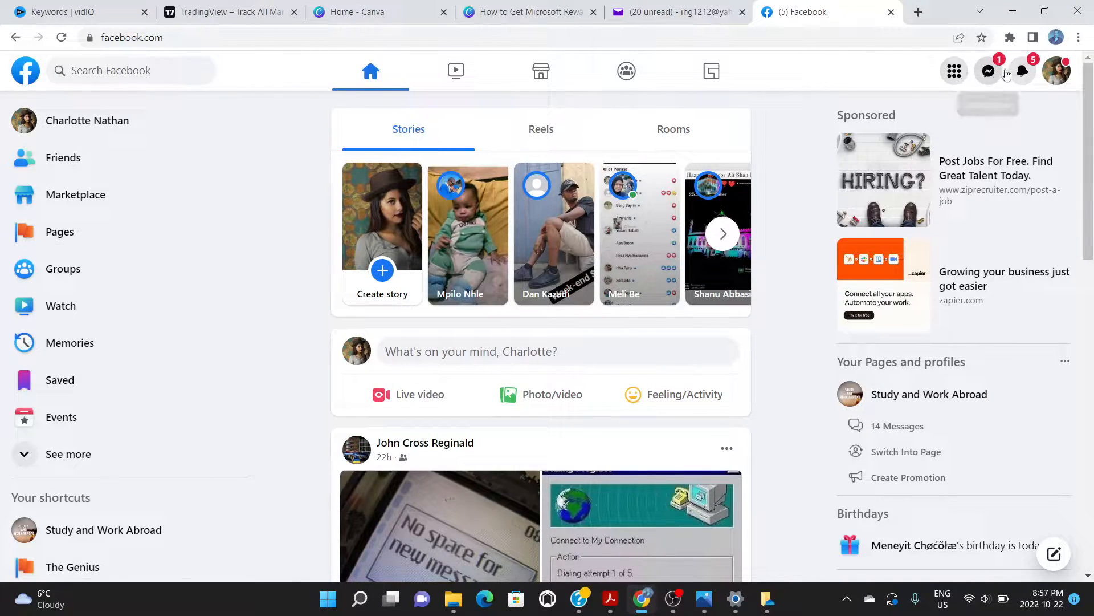
# Open the overview of the Pages managed by this account.
pyautogui.click(955, 76)
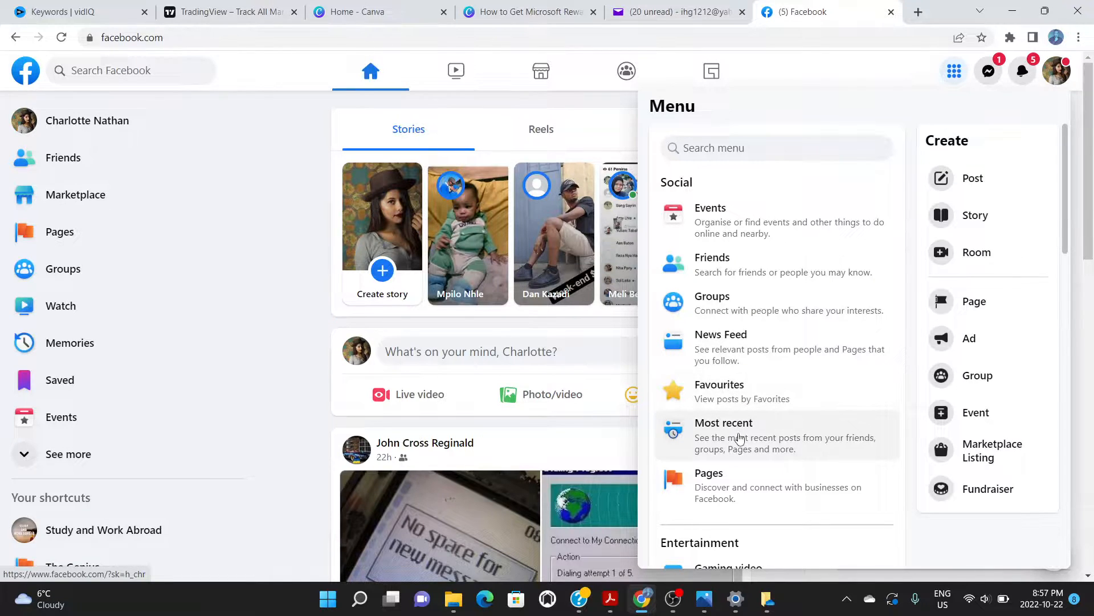
pyautogui.click(728, 494)
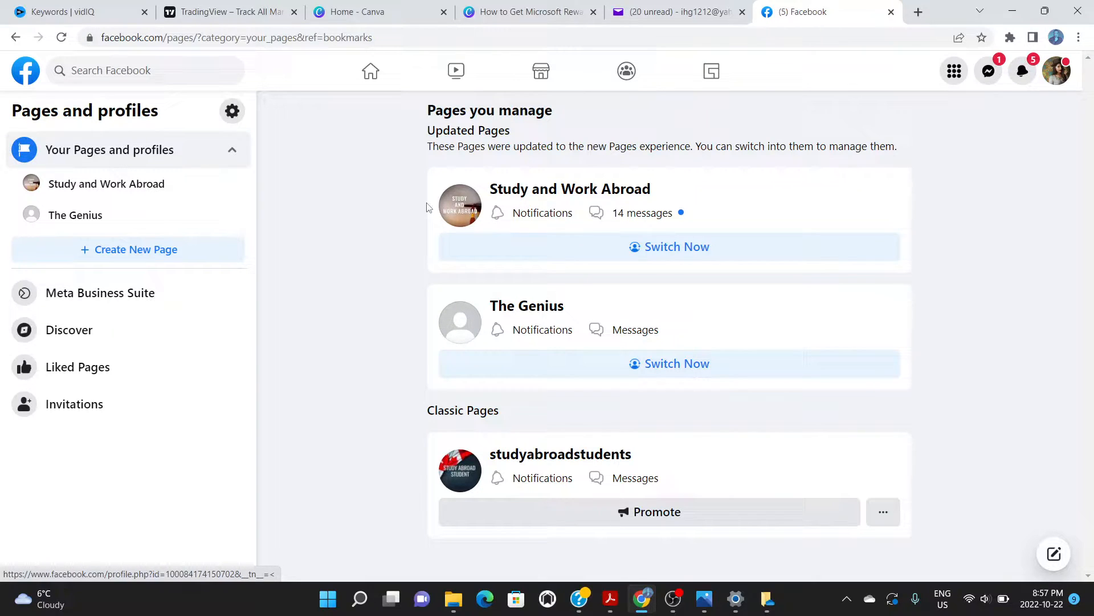
# View the Study and Work Abroad page, dismissing its review prompt, and return to the list of managed Pages.
pyautogui.click(520, 194)
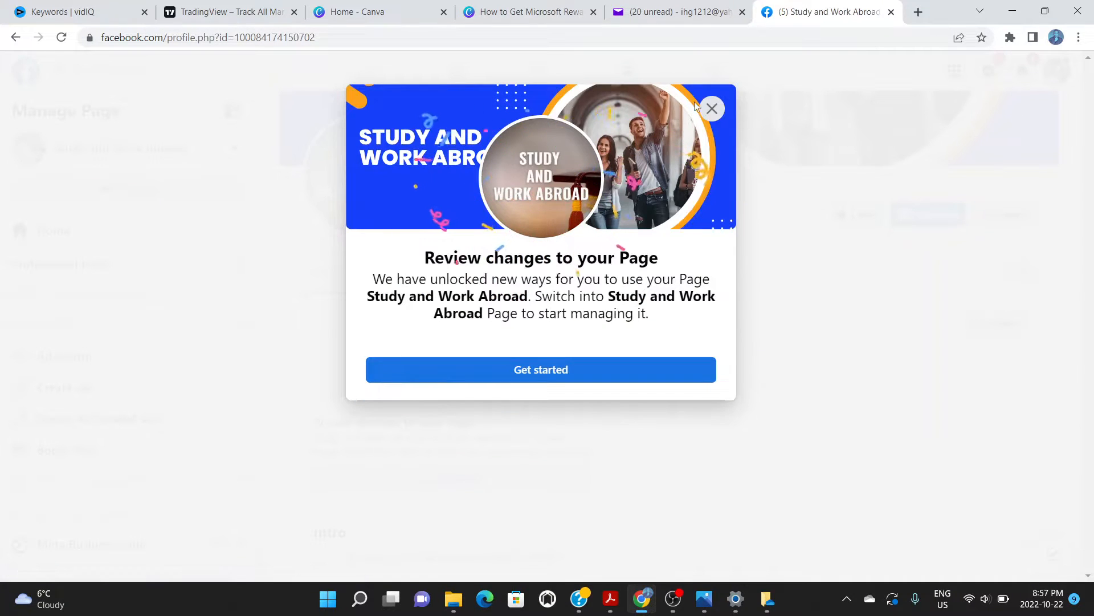
pyautogui.click(713, 110)
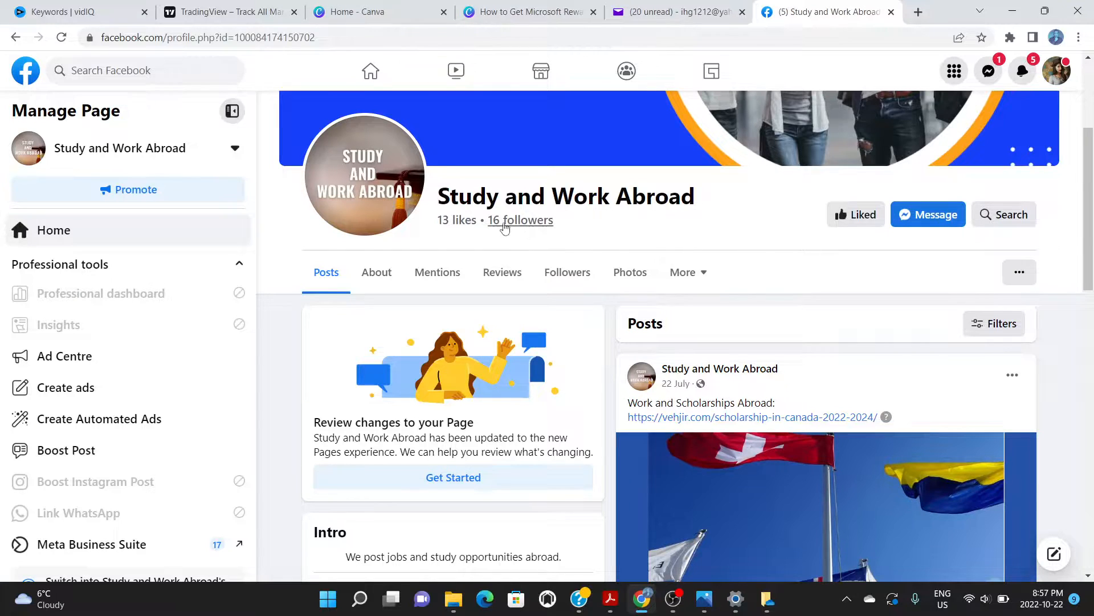
pyautogui.moveTo(1090, 214); pyautogui.dragTo(1091, 111)
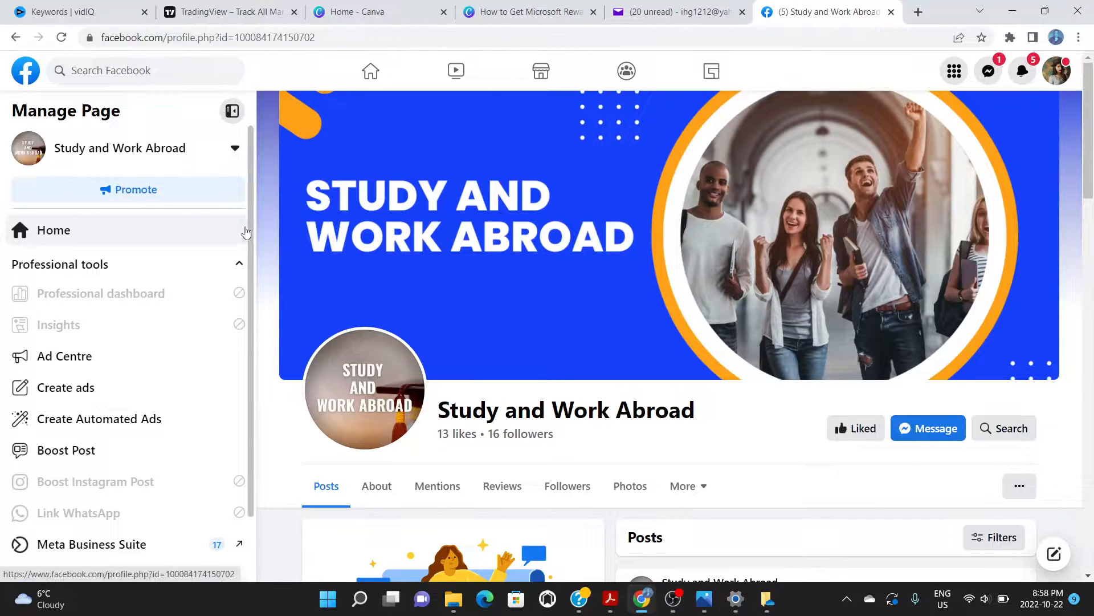
pyautogui.click(14, 38)
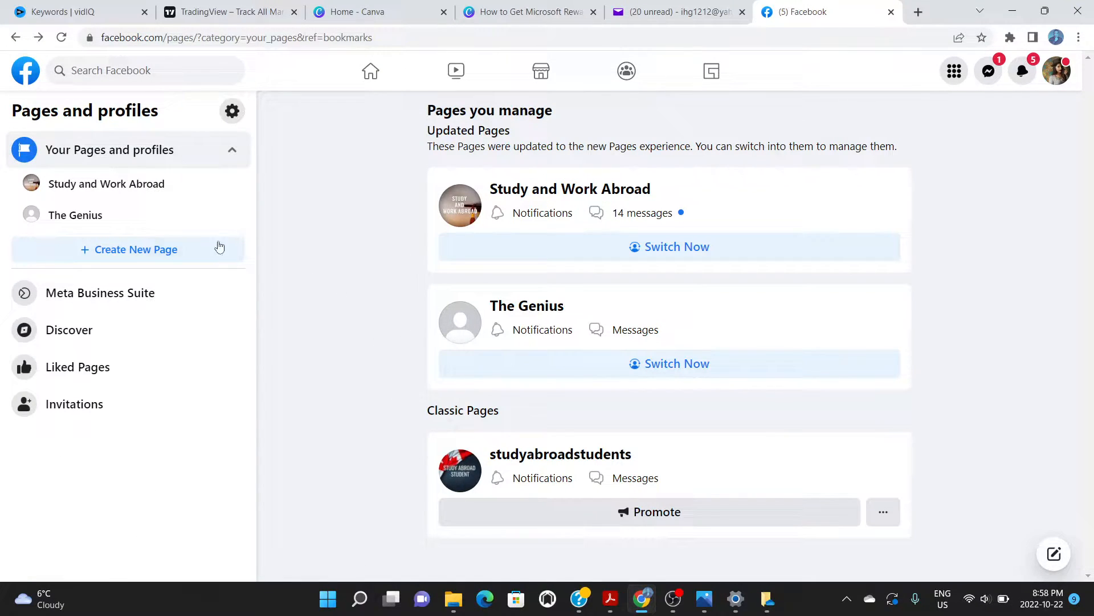
# Start creating a new Page and set its name to "Test FB Page".
pyautogui.click(125, 254)
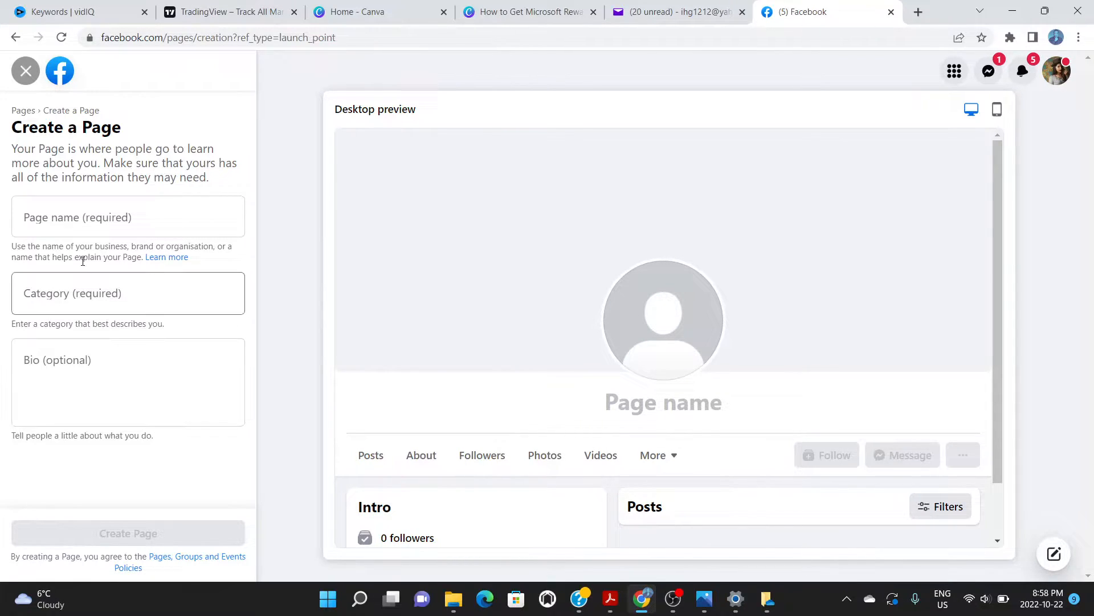
pyautogui.click(83, 228)
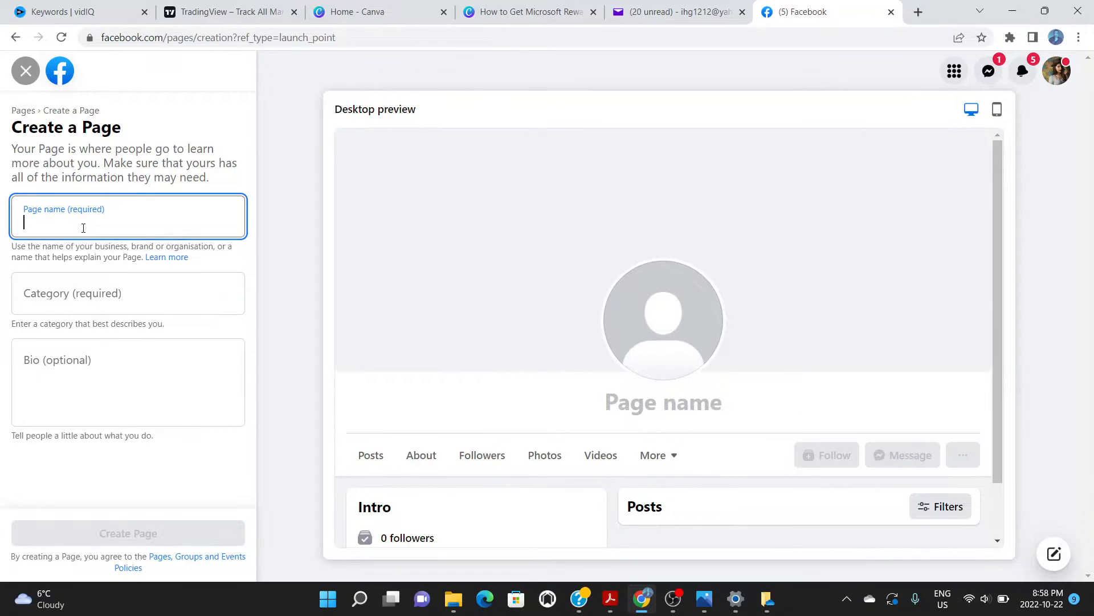
pyautogui.write('Te`st')
pyautogui.press('BackSpace')
pyautogui.press('BackSpace')
pyautogui.press('BackSpace')
pyautogui.press('BackSpace')
pyautogui.write('st fa')
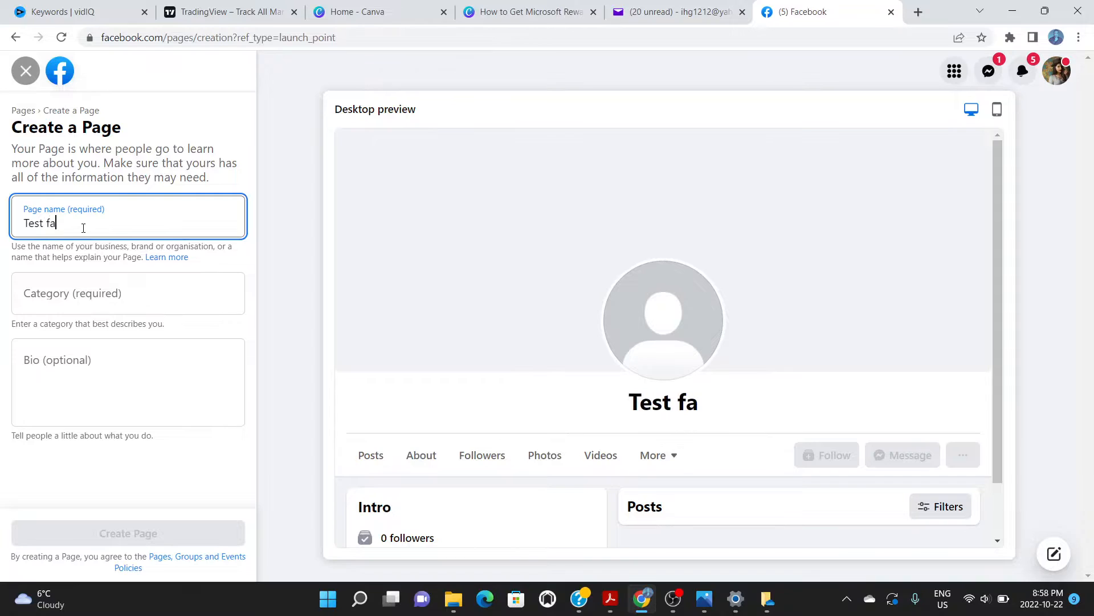
pyautogui.press('BackSpace')
pyautogui.press('BackSpace')
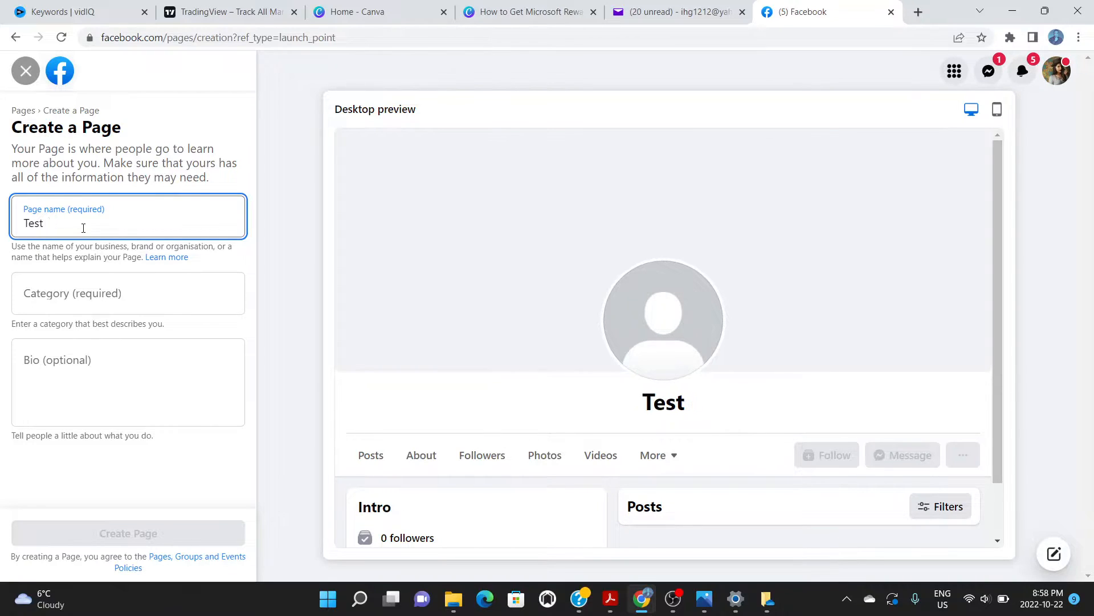
pyautogui.write('FB Page')
# Set the new Page's category to Education website.
pyautogui.click(102, 295)
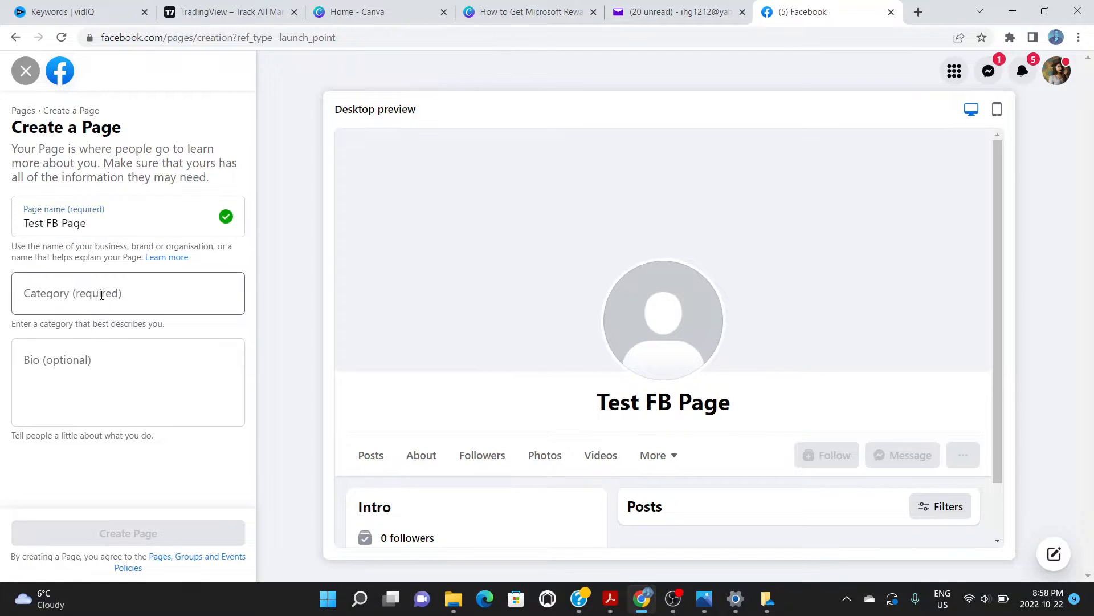
pyautogui.click(101, 295)
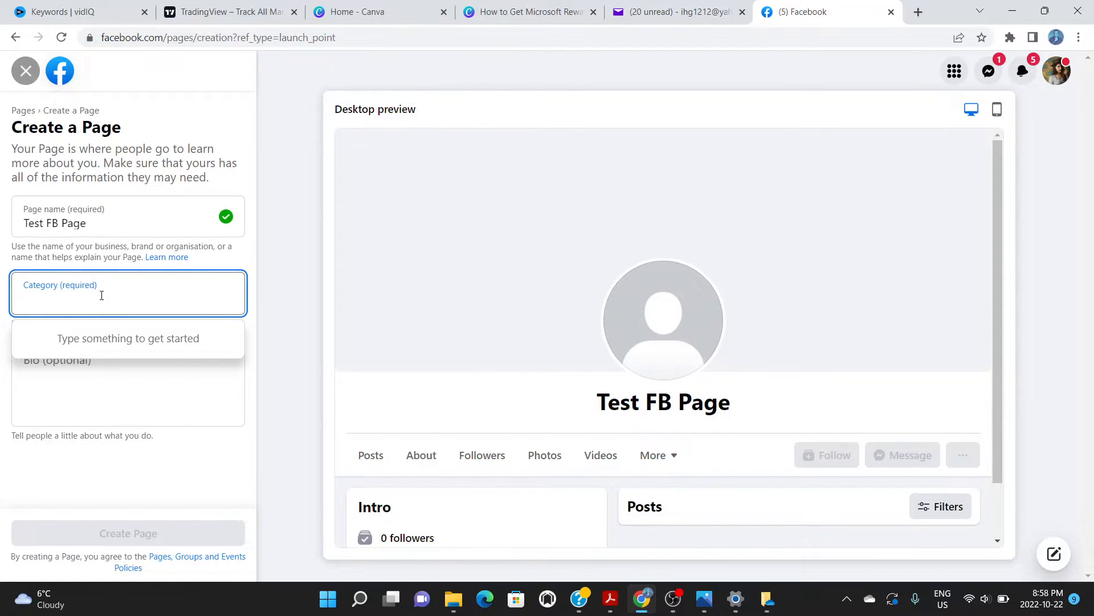
pyautogui.write('Educa')
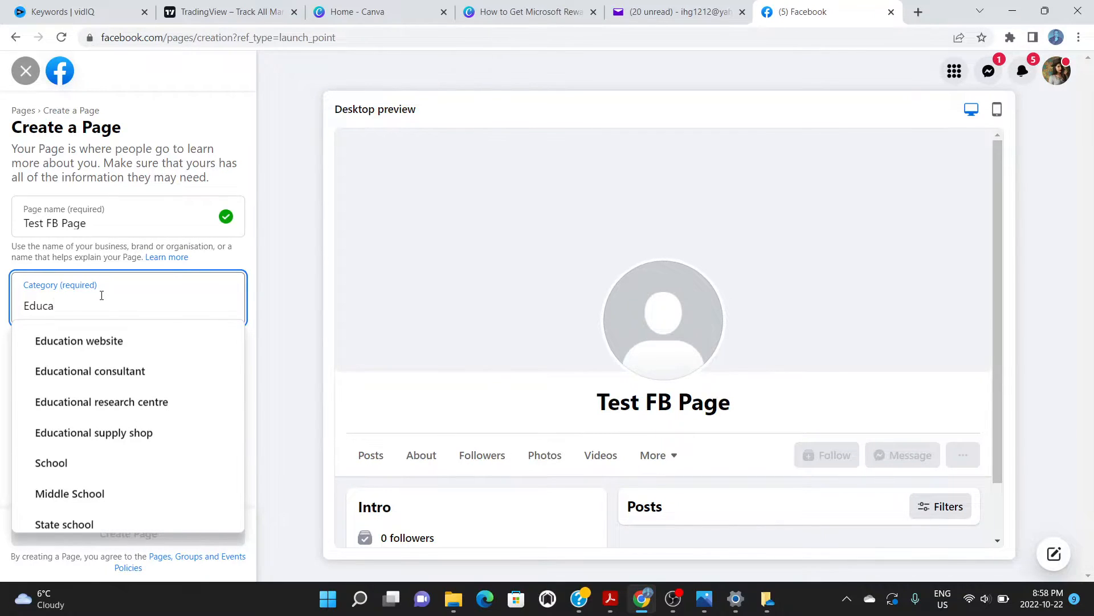
pyautogui.click(107, 342)
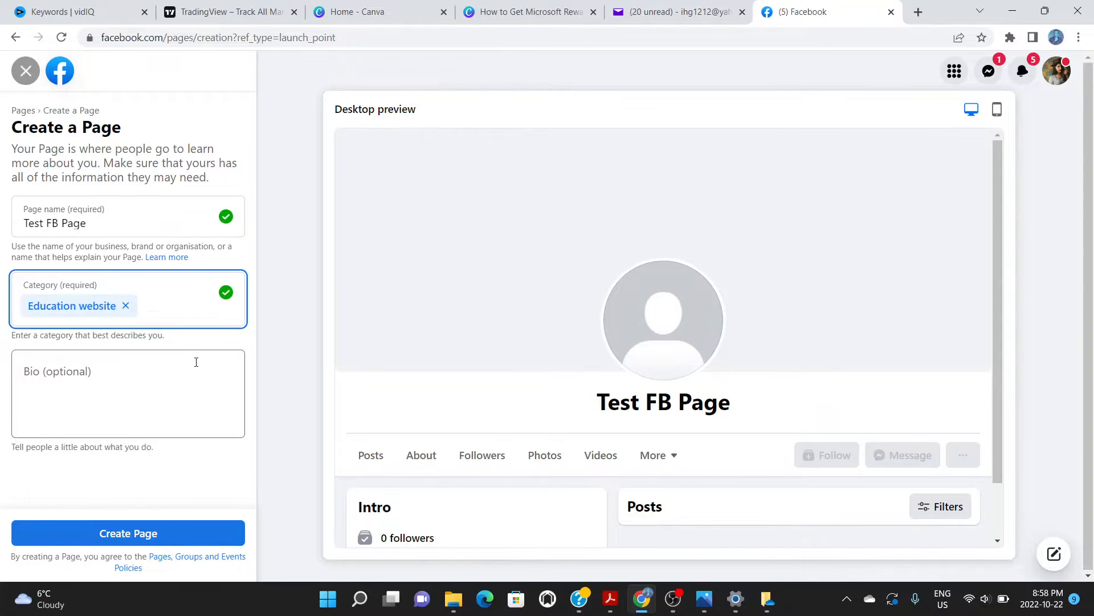
# Enter the Page bio "We create videos to inform the public on how to navigate tech.".
pyautogui.click(189, 383)
pyautogui.write('We ')
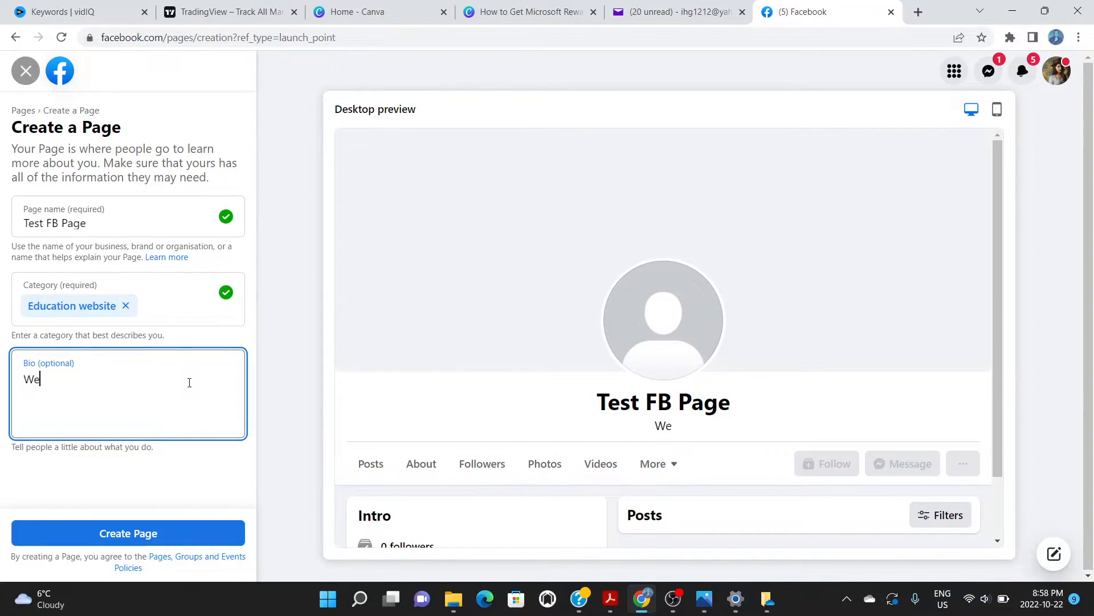
pyautogui.write('create videos ')
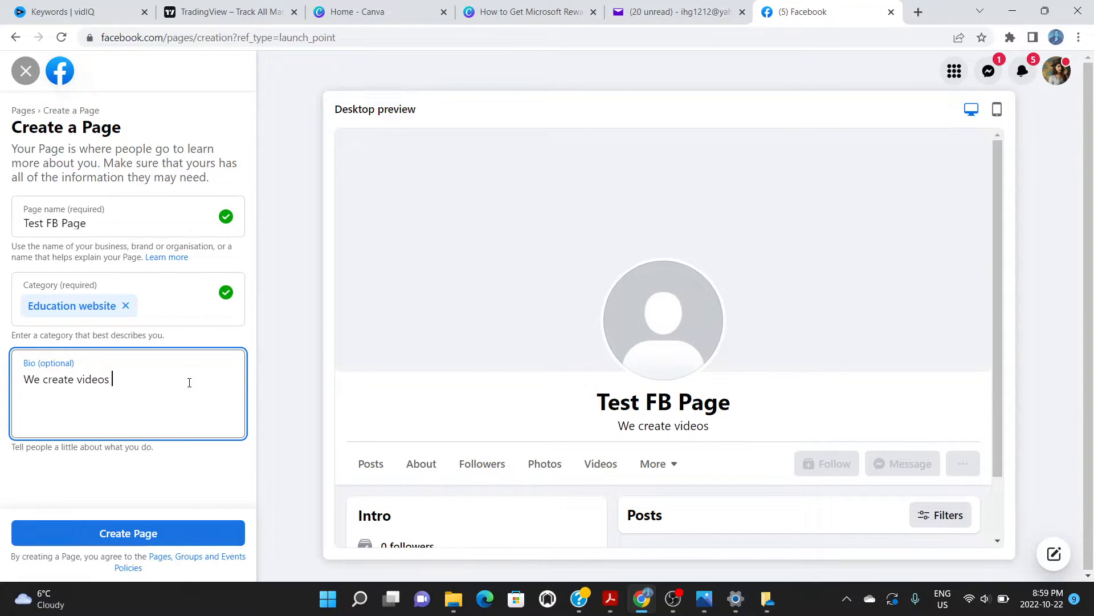
pyautogui.write('to inform ')
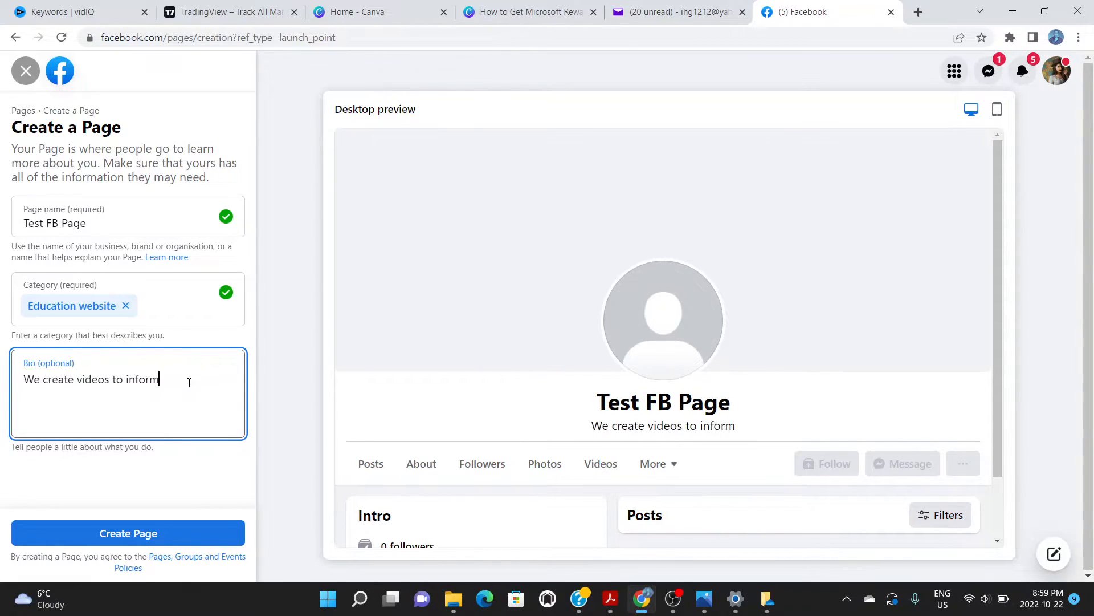
pyautogui.write('the public')
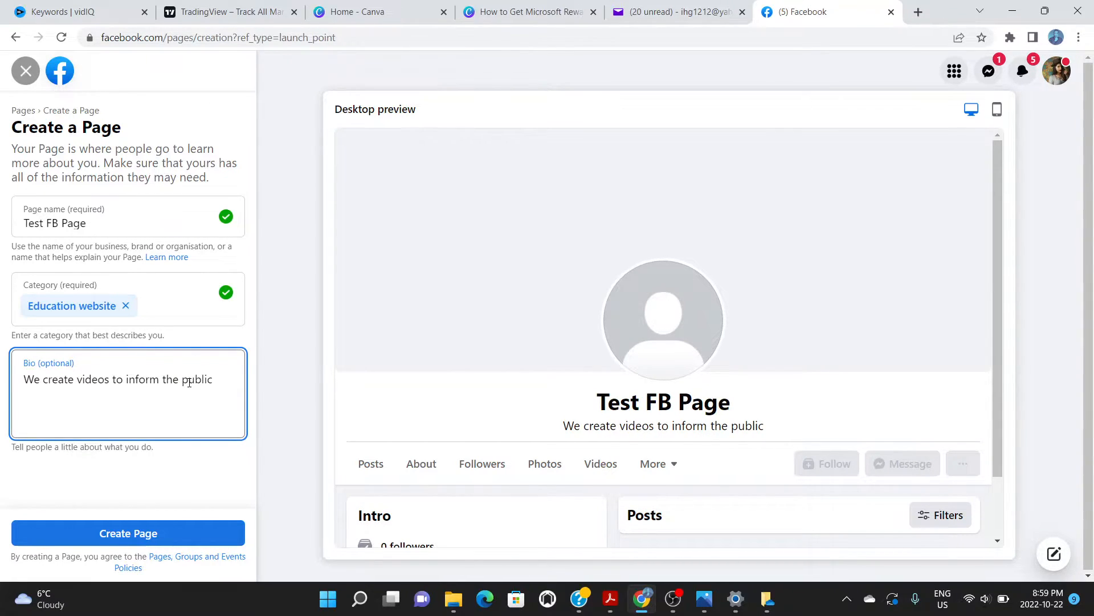
pyautogui.write('about')
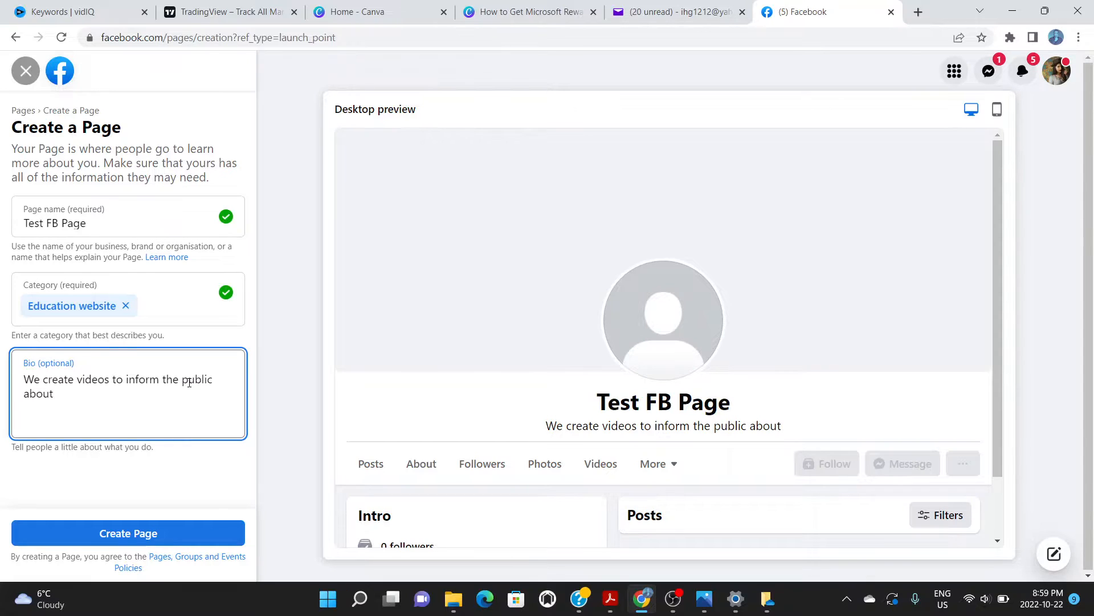
pyautogui.press('BackSpace')
pyautogui.press('BackSpace')
pyautogui.press('BackSpace')
pyautogui.press('BackSpace')
pyautogui.press('BackSpace')
pyautogui.press('BackSpace')
pyautogui.write('o')
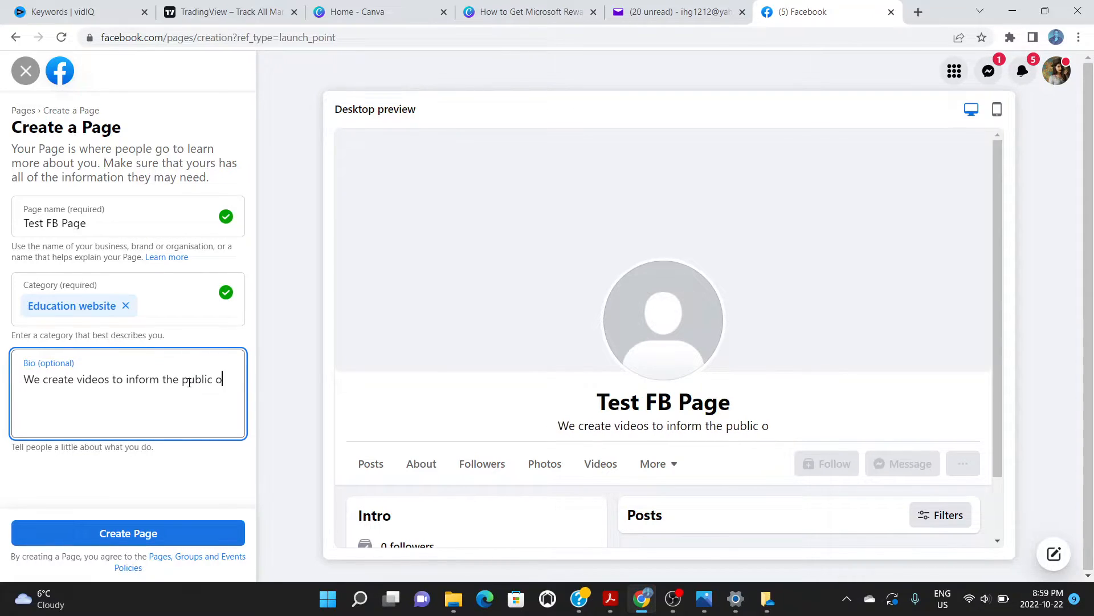
pyautogui.write('n how to ')
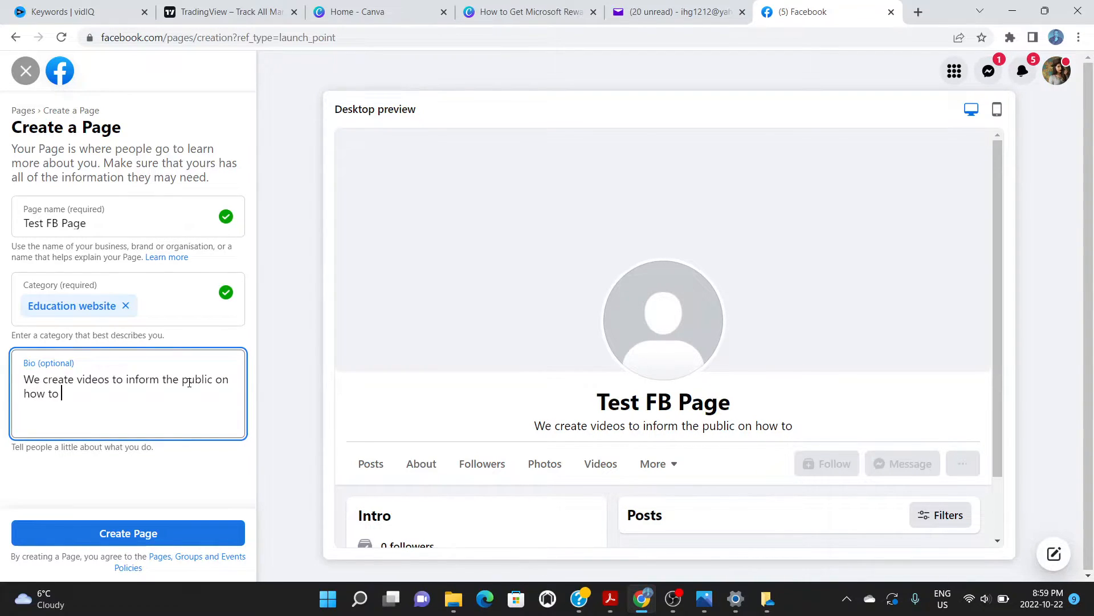
pyautogui.write('navigate tech')
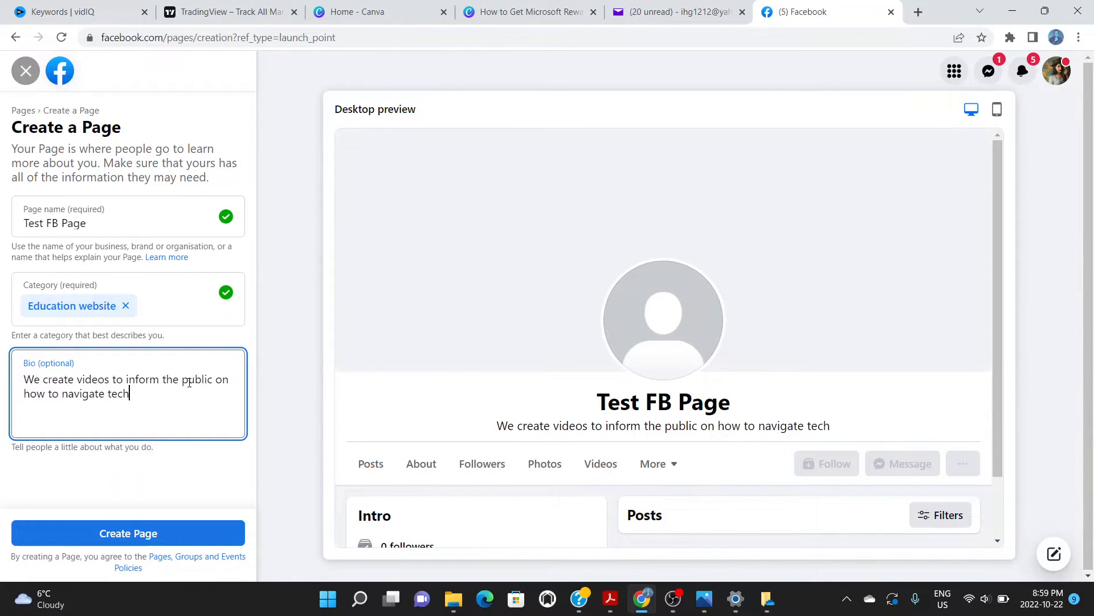
pyautogui.write('.')
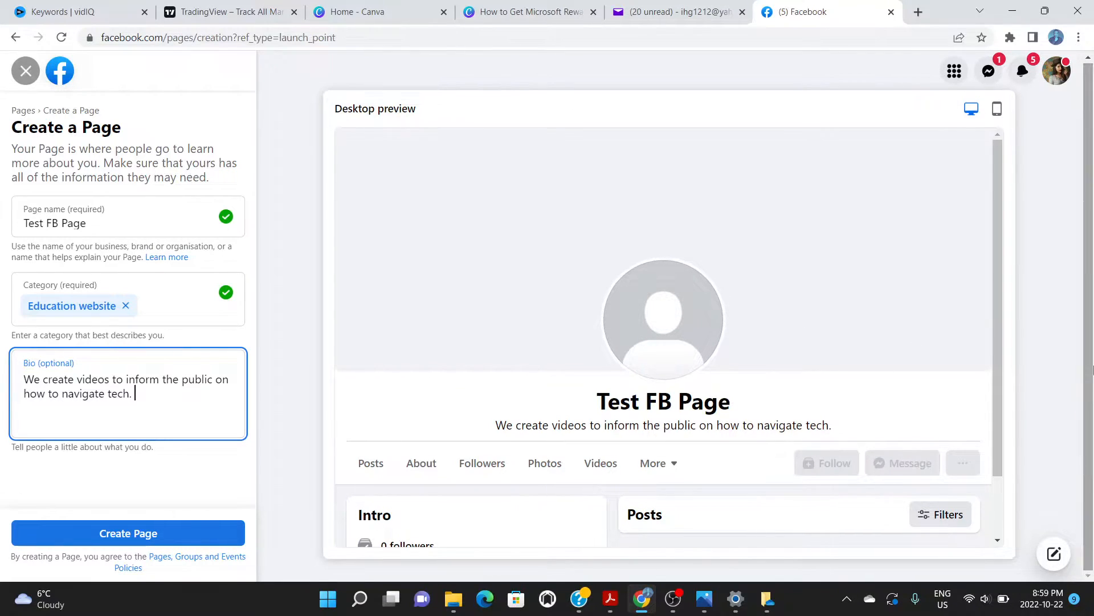
# Check the desktop preview and create the Page with the entered name, category and bio.
pyautogui.moveTo(1000, 322); pyautogui.dragTo(1010, 415)
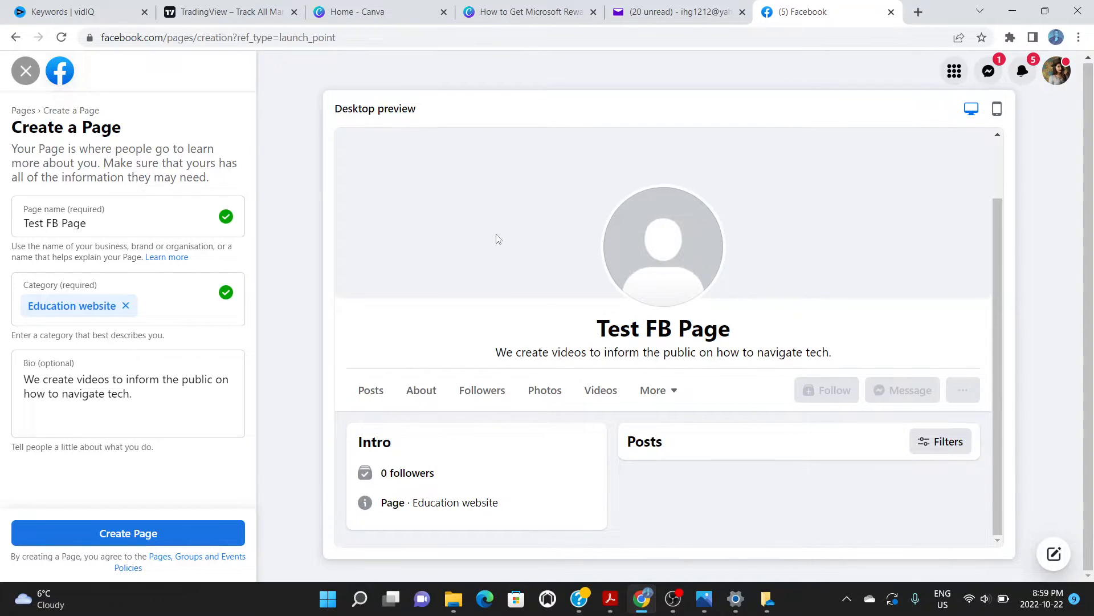
pyautogui.click(125, 535)
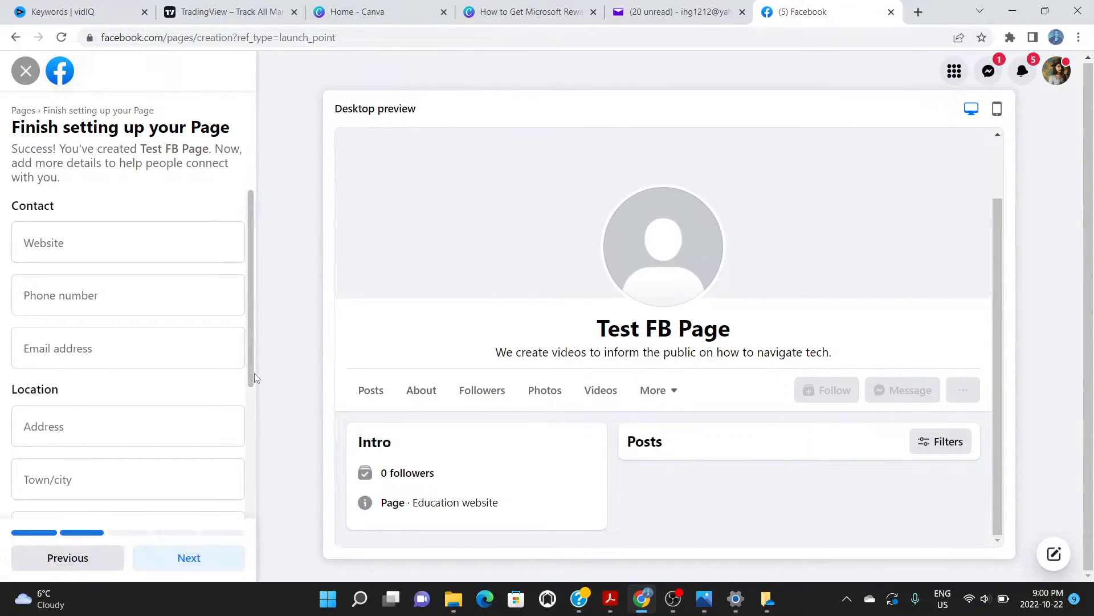
# Examine the optional contact, location and hours fields for finishing the Page setup.
pyautogui.scroll(-1, 255, 415)
pyautogui.scroll(-3, 255, 415)
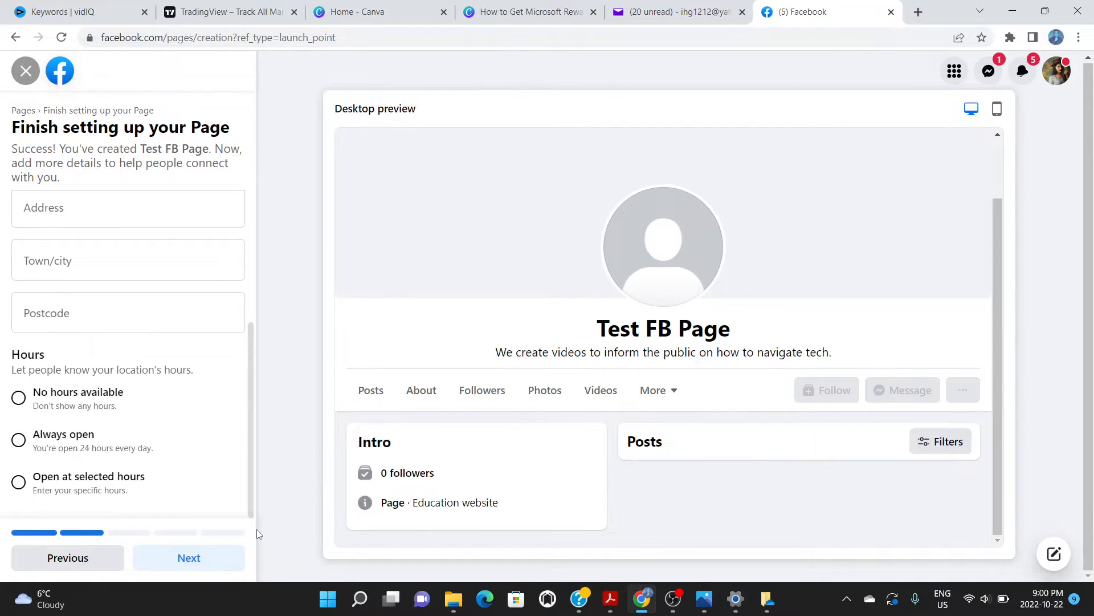
pyautogui.scroll(4, 254, 508)
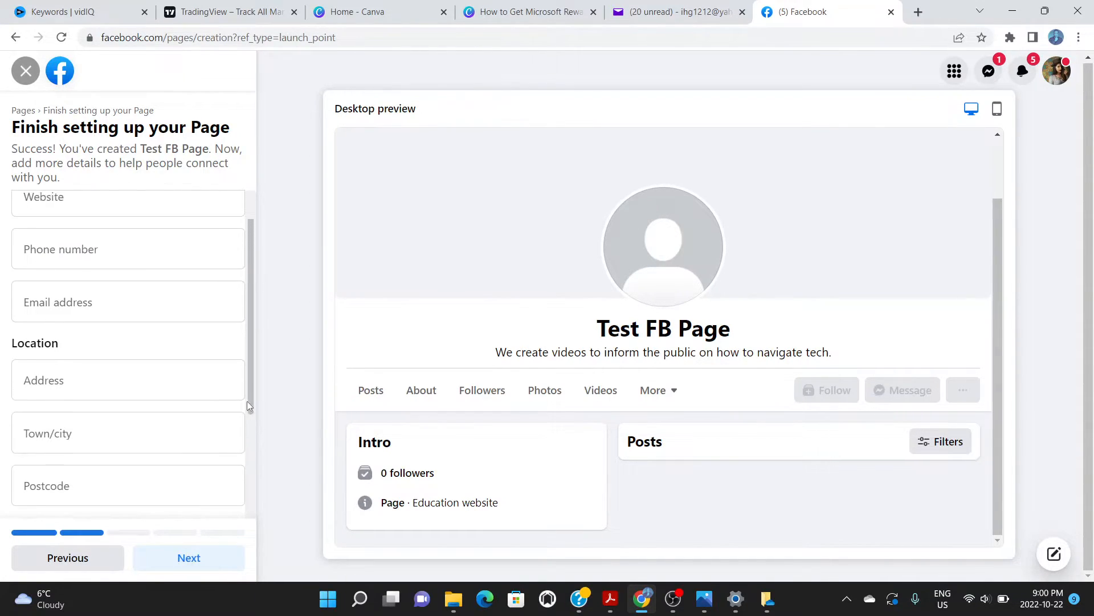
pyautogui.click(137, 244)
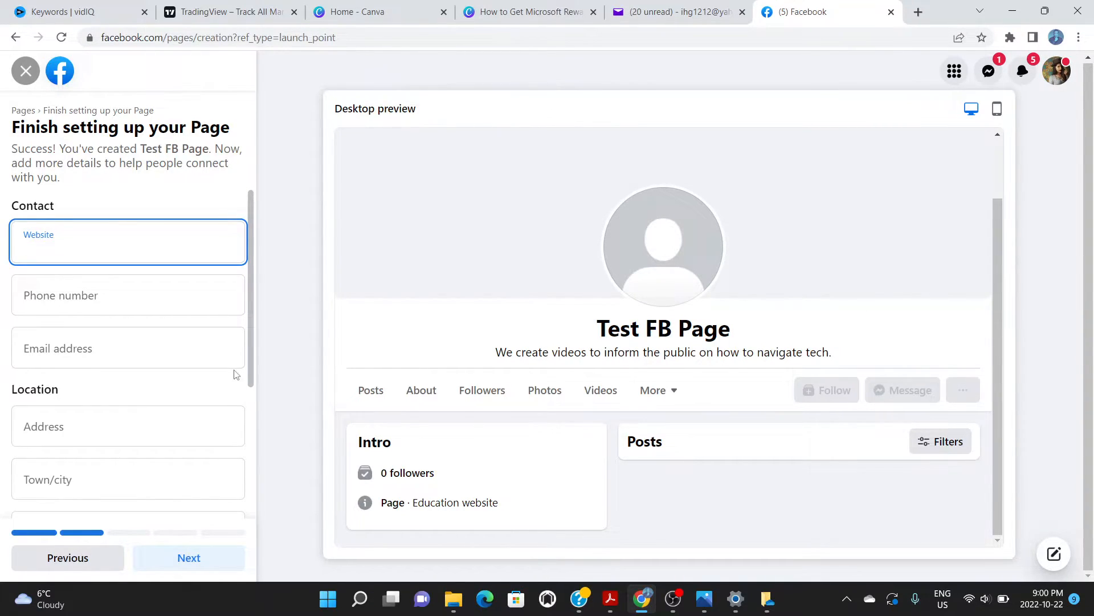
pyautogui.moveTo(251, 363); pyautogui.dragTo(263, 484)
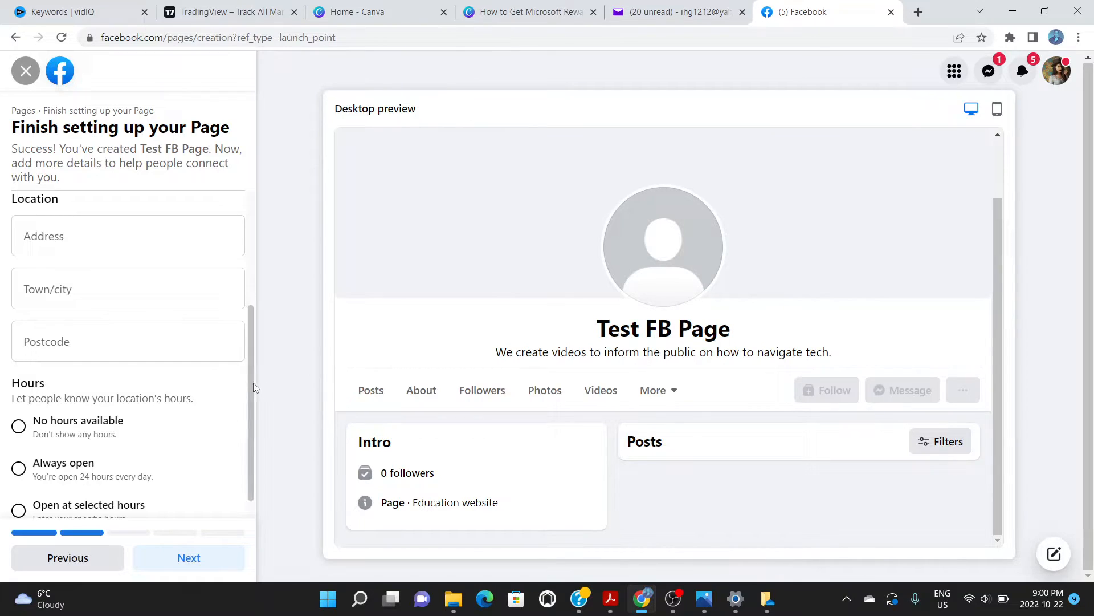
pyautogui.moveTo(252, 383); pyautogui.dragTo(252, 412)
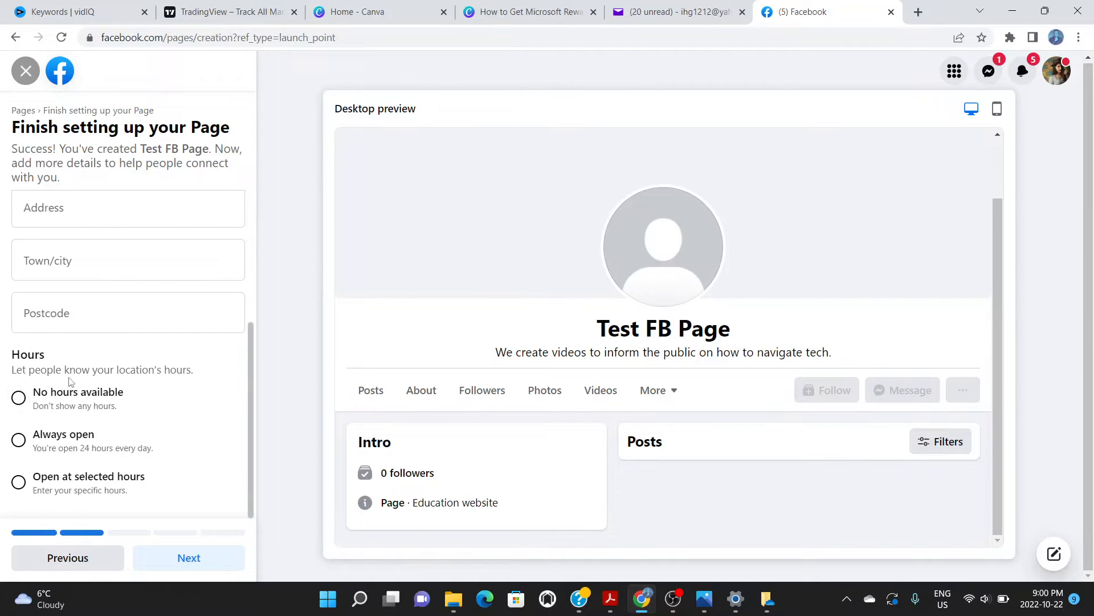
pyautogui.moveTo(249, 382); pyautogui.dragTo(246, 413)
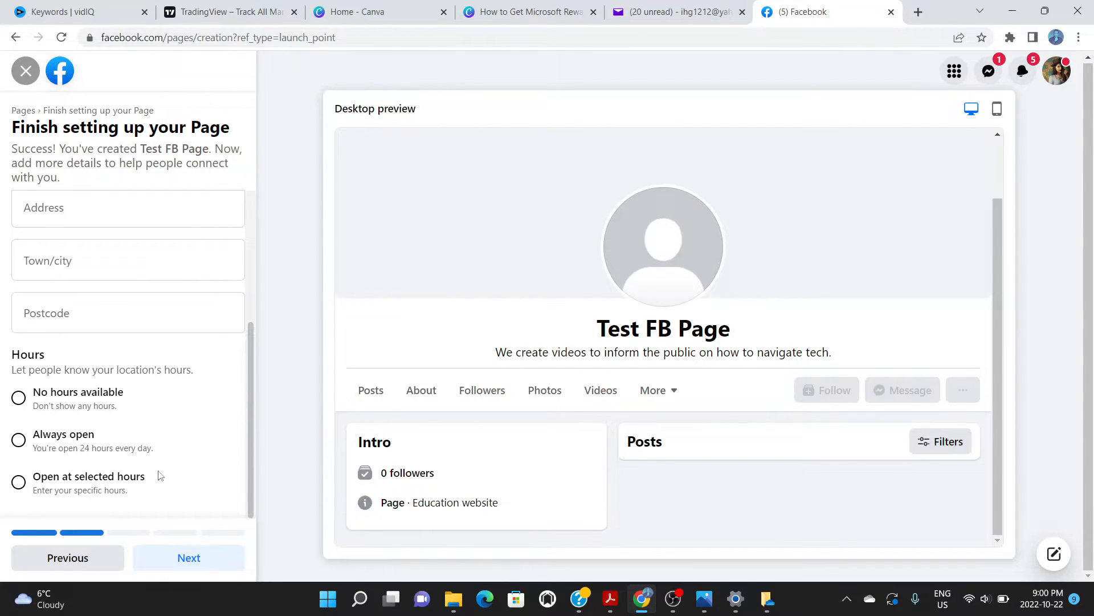
# Choose Open at selected hours, close the hours form without entering times, and continue to customising the Page.
pyautogui.click(57, 481)
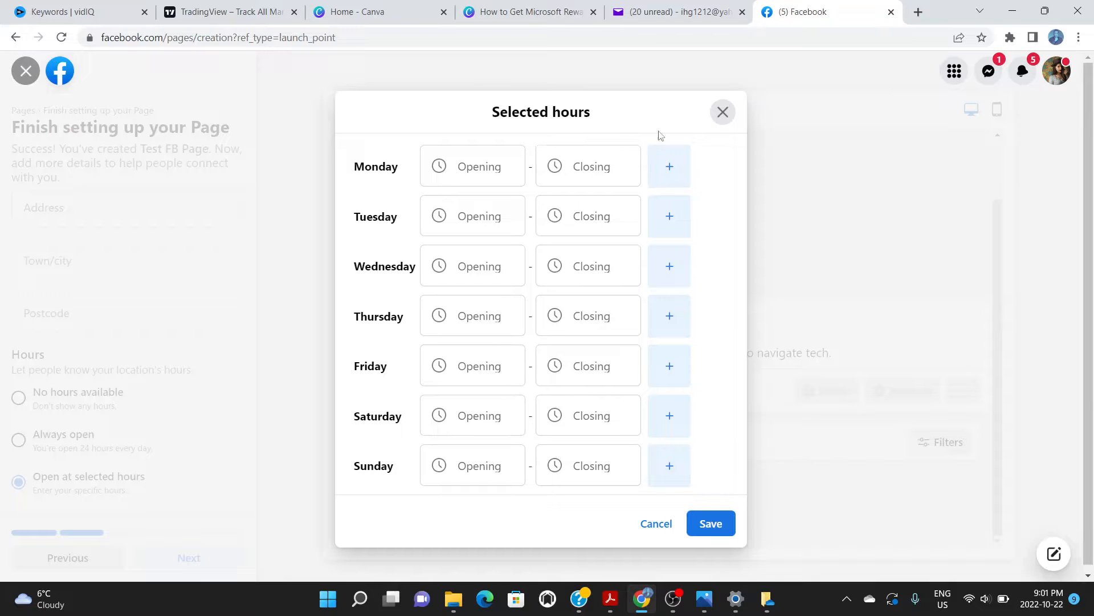
pyautogui.click(722, 114)
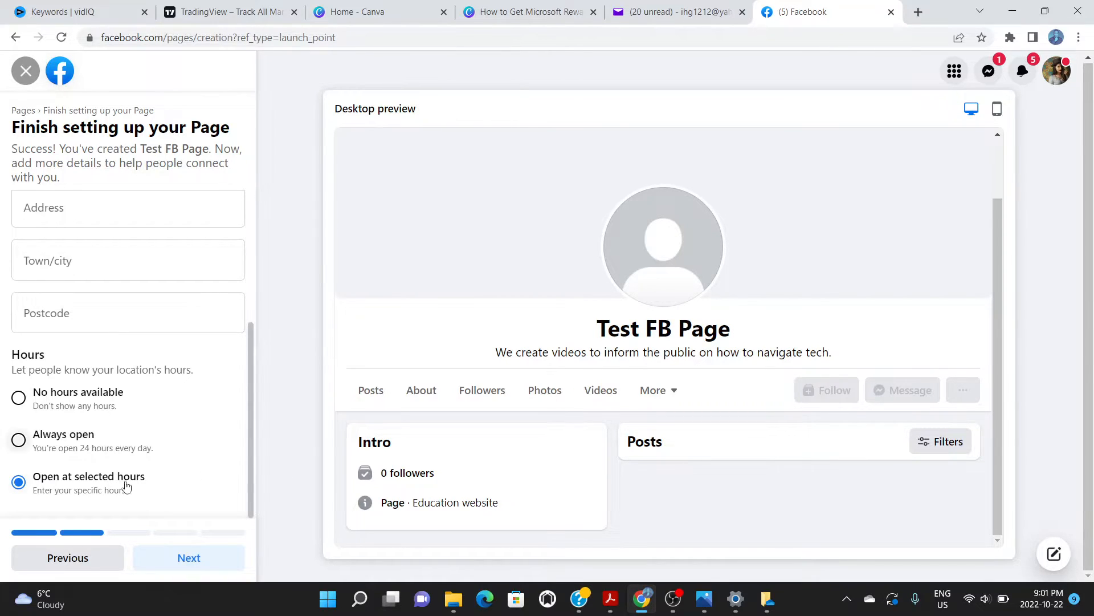
pyautogui.click(182, 558)
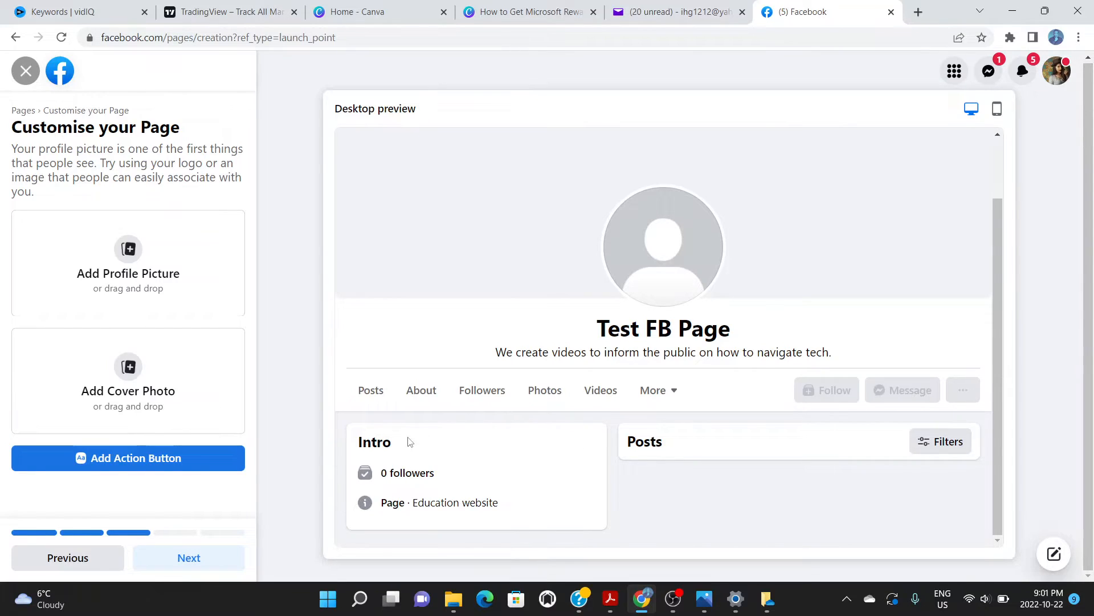
pyautogui.click(118, 461)
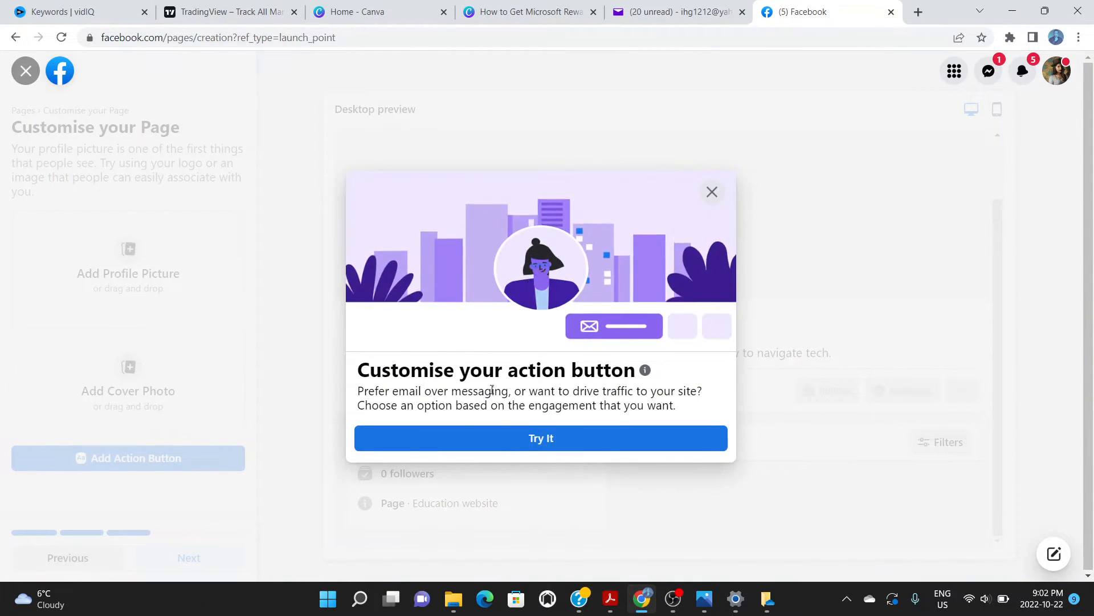
pyautogui.click(508, 448)
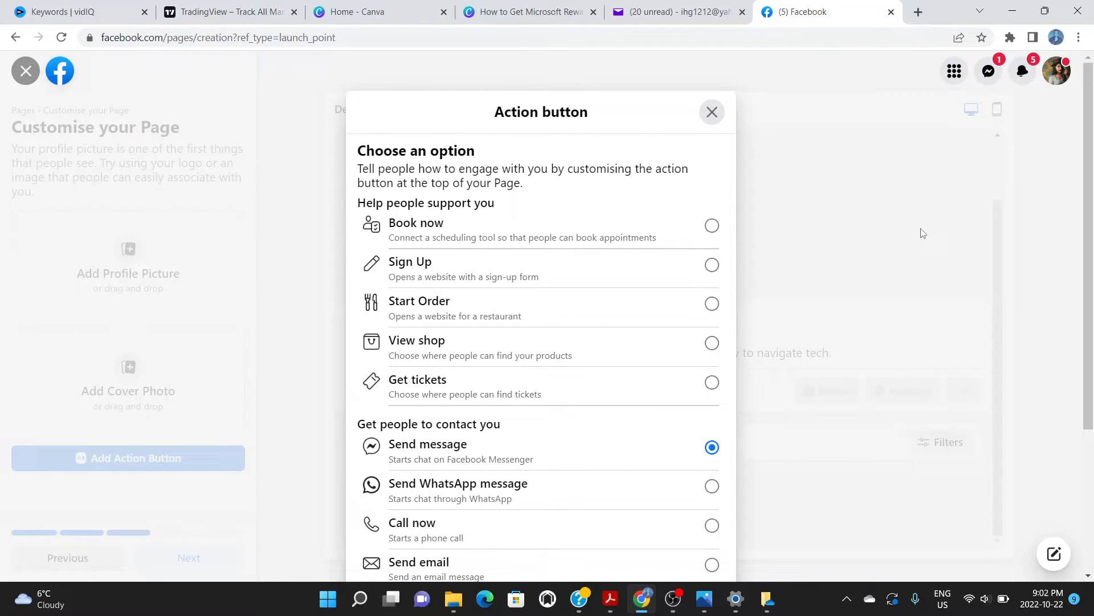
pyautogui.click(1015, 246)
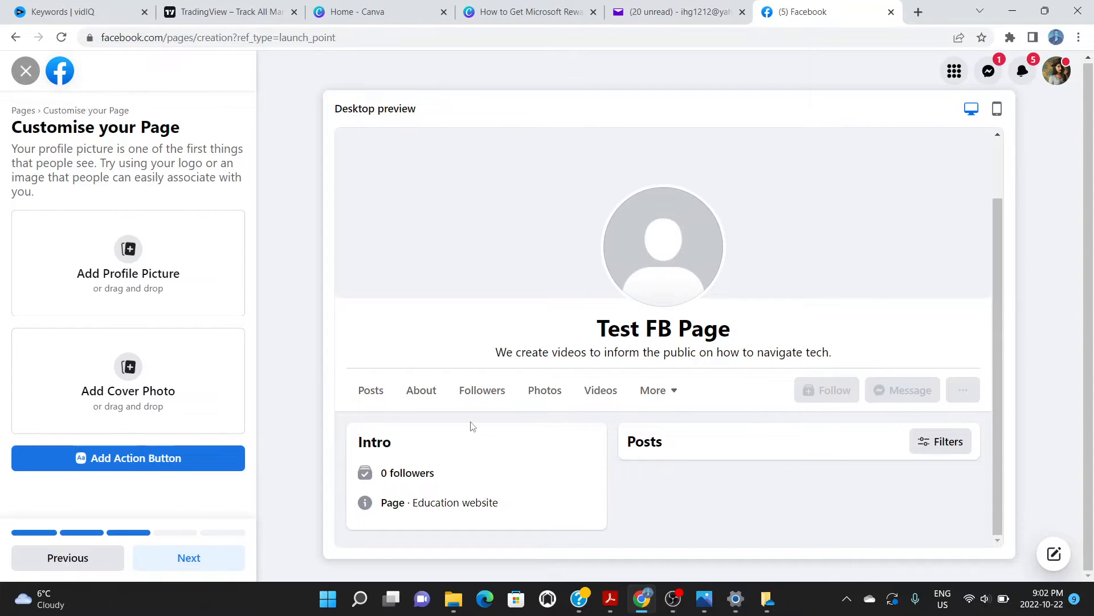
# Open the list of action button options for the Page.
pyautogui.click(168, 458)
pyautogui.click(508, 446)
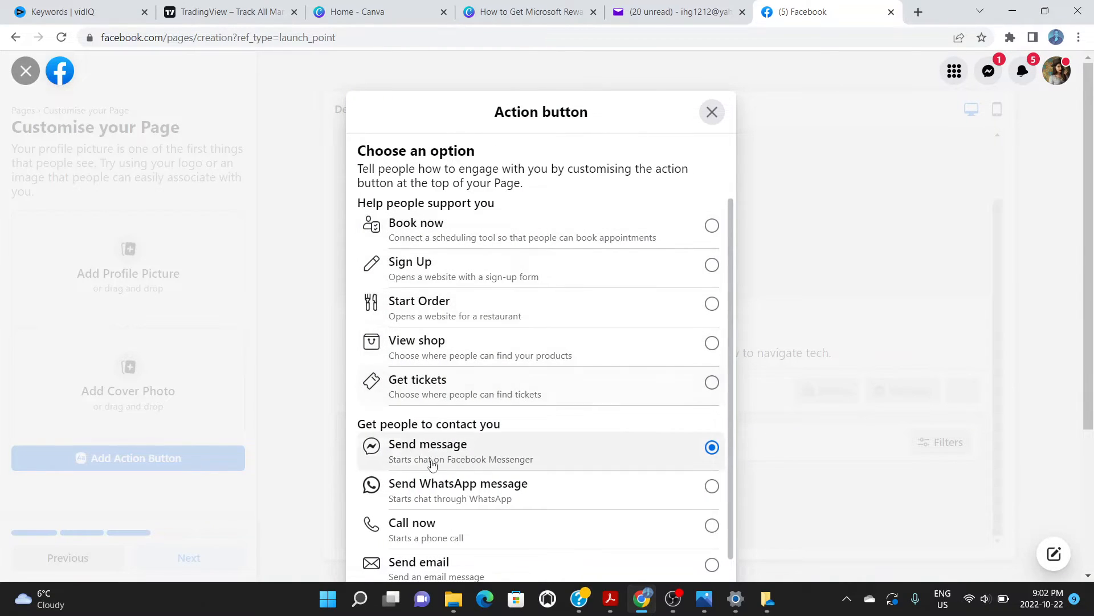
# Try Call now as the action button, go back from its phone number form, and select Send email instead.
pyautogui.click(420, 527)
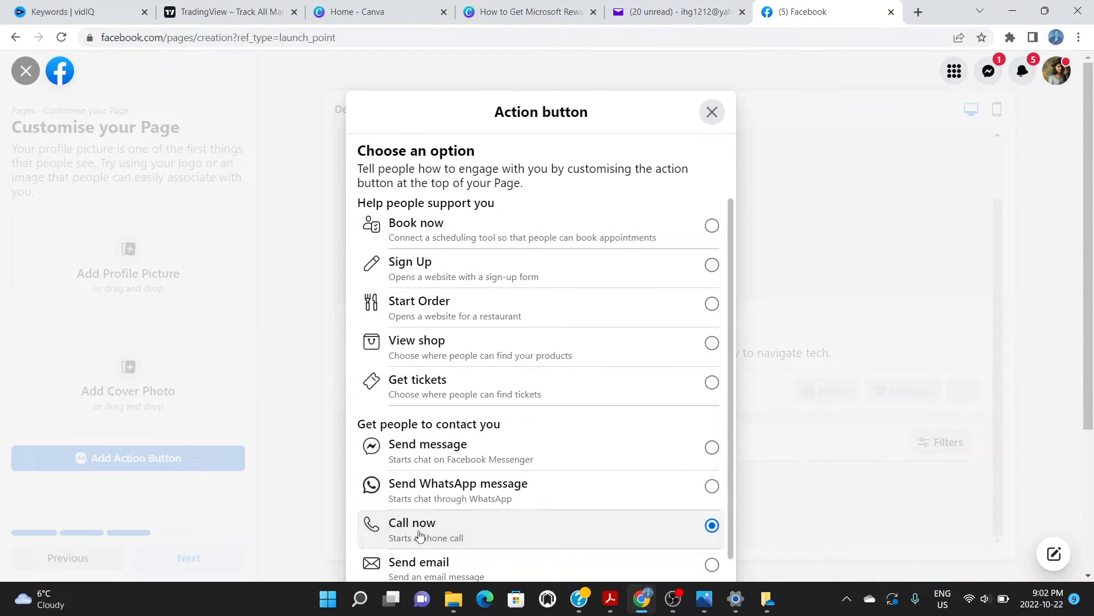
pyautogui.scroll(-2, 731, 528)
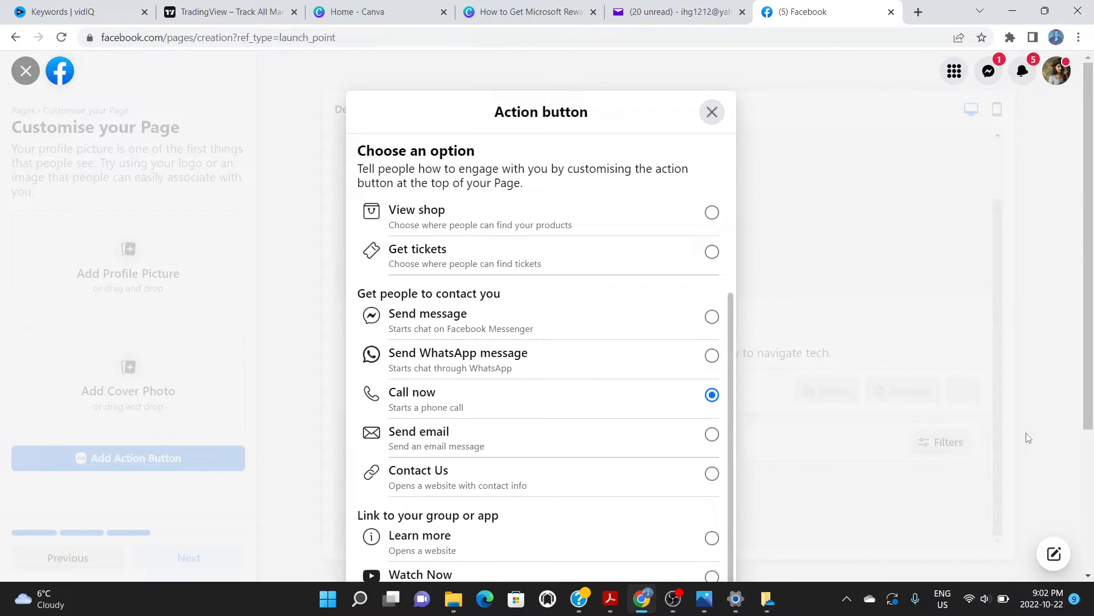
pyautogui.scroll(-4, 1028, 438)
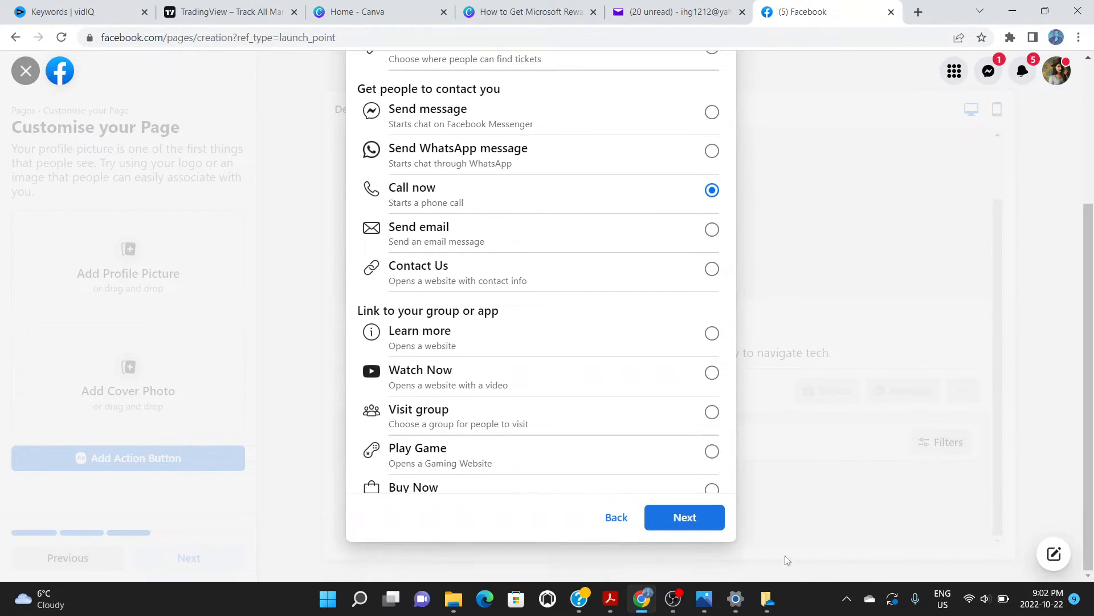
pyautogui.click(690, 527)
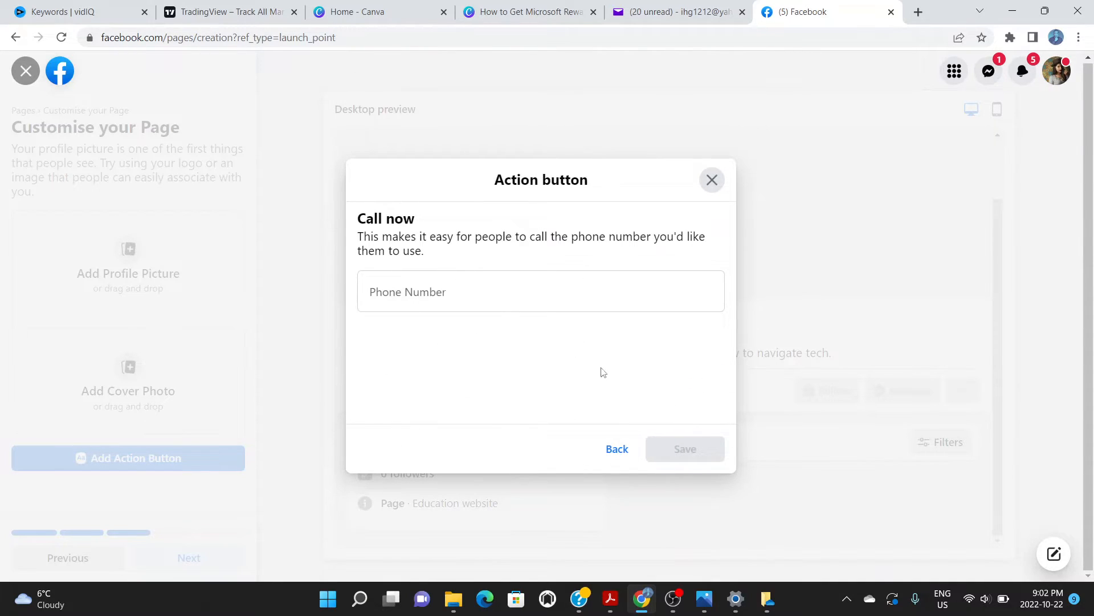
pyautogui.click(618, 452)
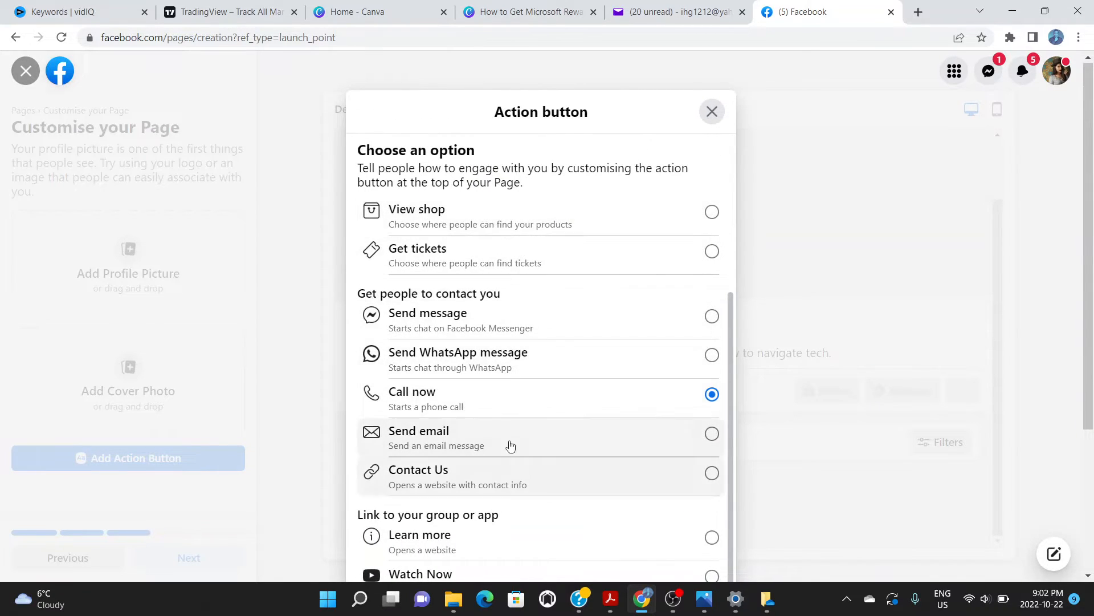
pyautogui.click(548, 446)
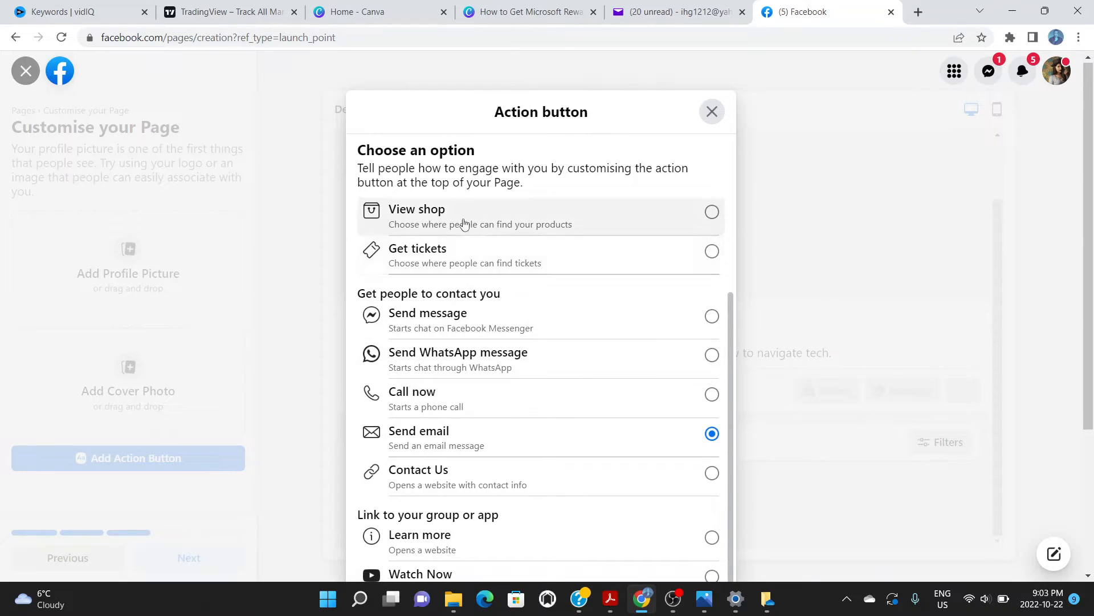
# Set the Page's action button to Get tickets, sending people to Events on Facebook, and save it.
pyautogui.click(460, 258)
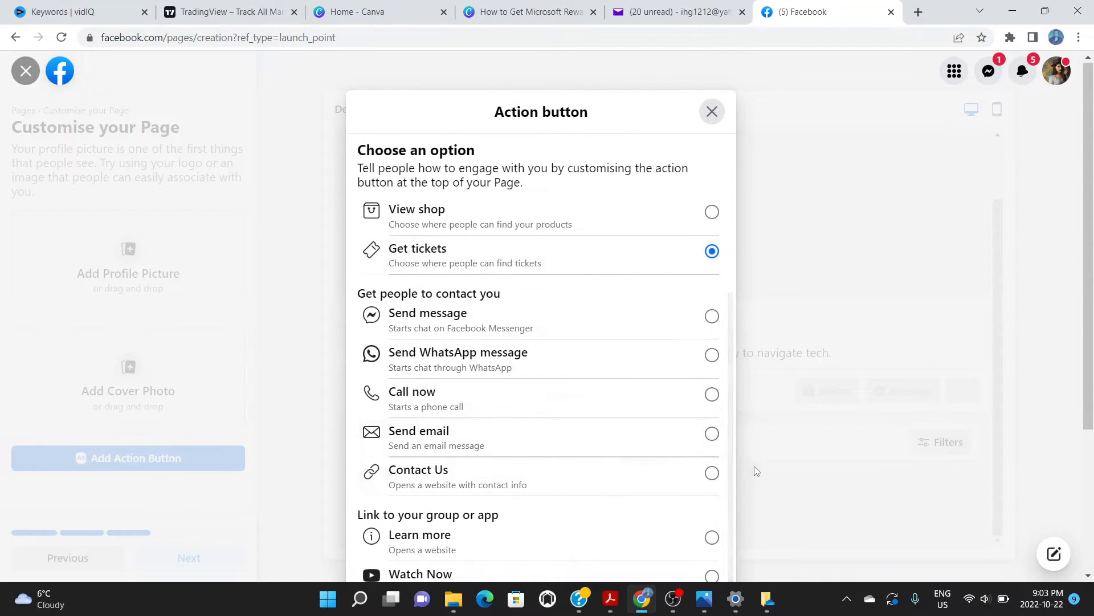
pyautogui.scroll(-3, 1093, 358)
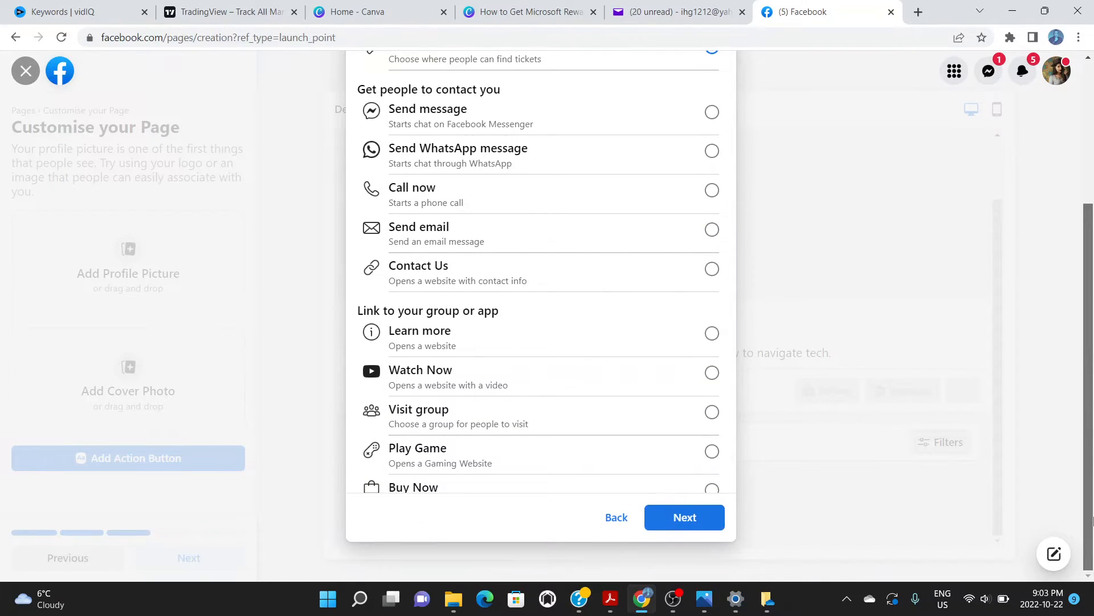
pyautogui.click(684, 516)
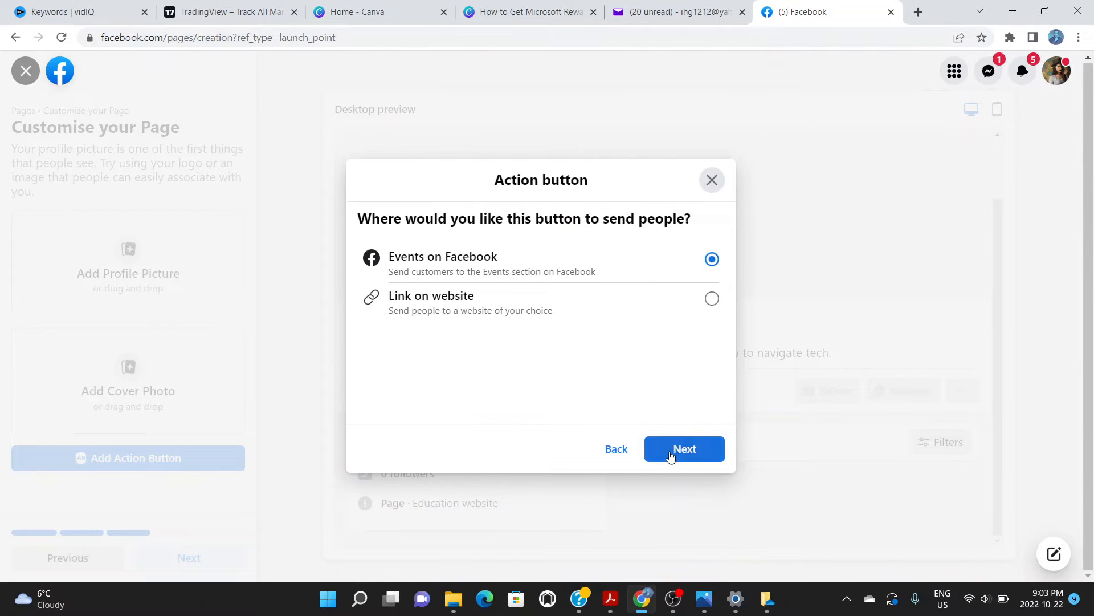
pyautogui.click(679, 451)
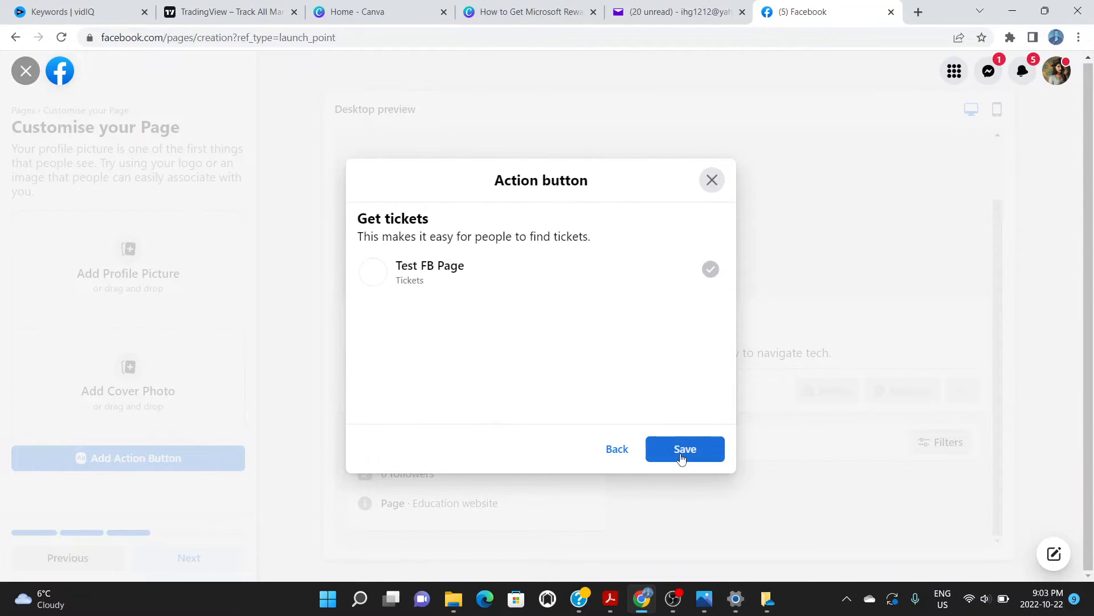
pyautogui.click(679, 455)
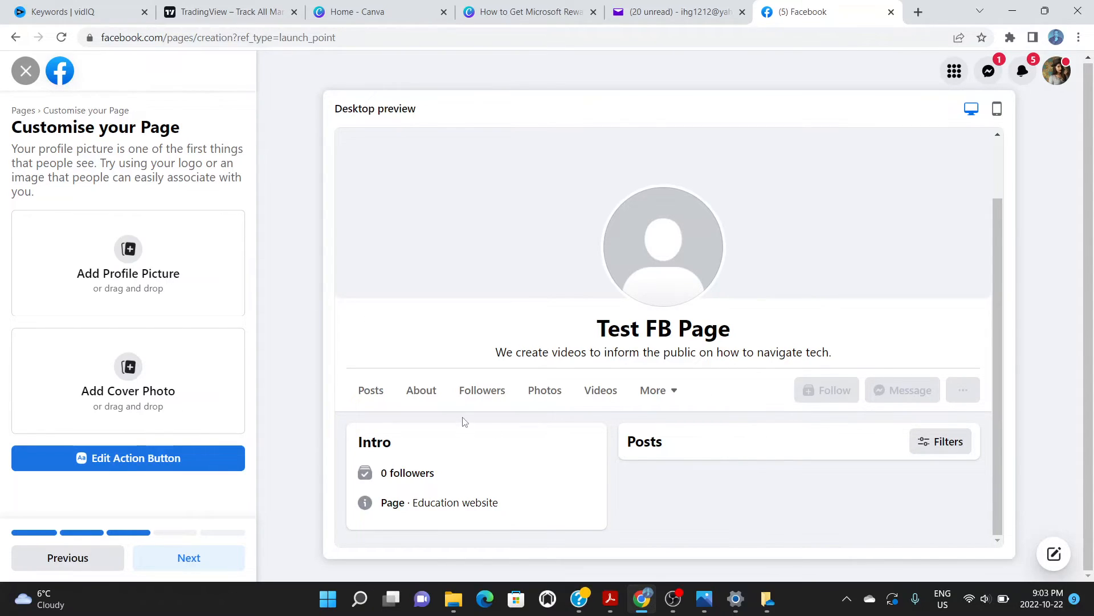
# Continue without adding pictures or inviting friends, keep Page notifications on the profile turned on, and finish the setup.
pyautogui.click(180, 563)
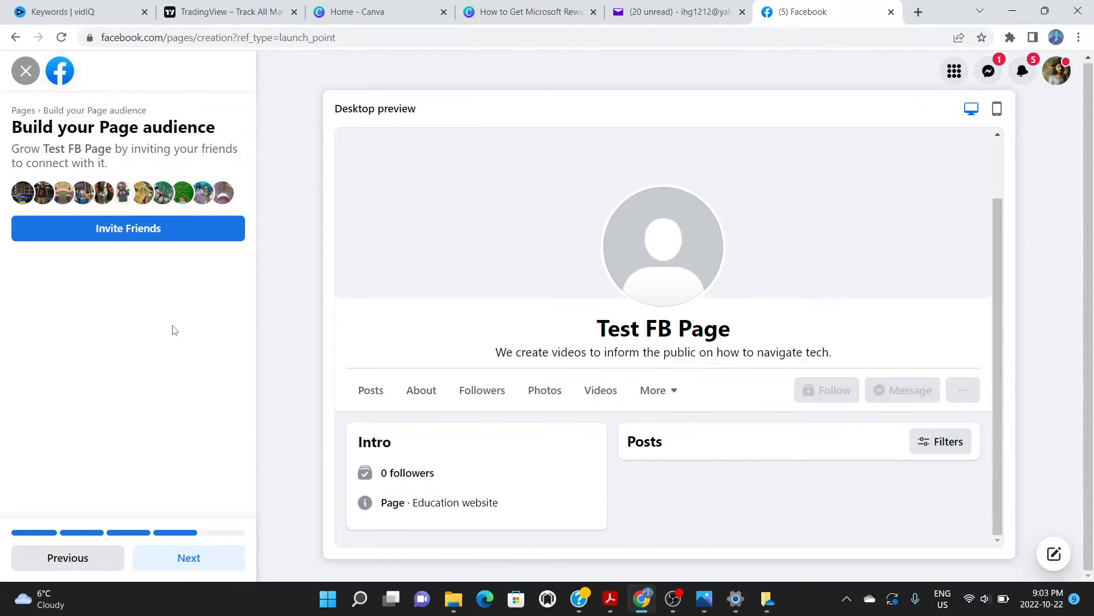
pyautogui.click(200, 565)
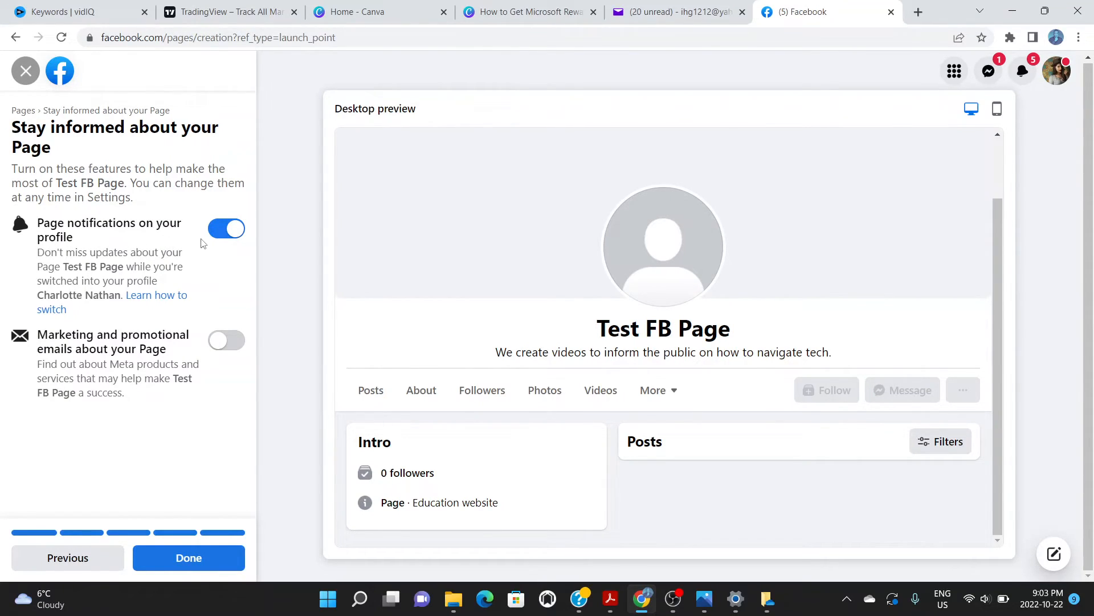
pyautogui.click(233, 230)
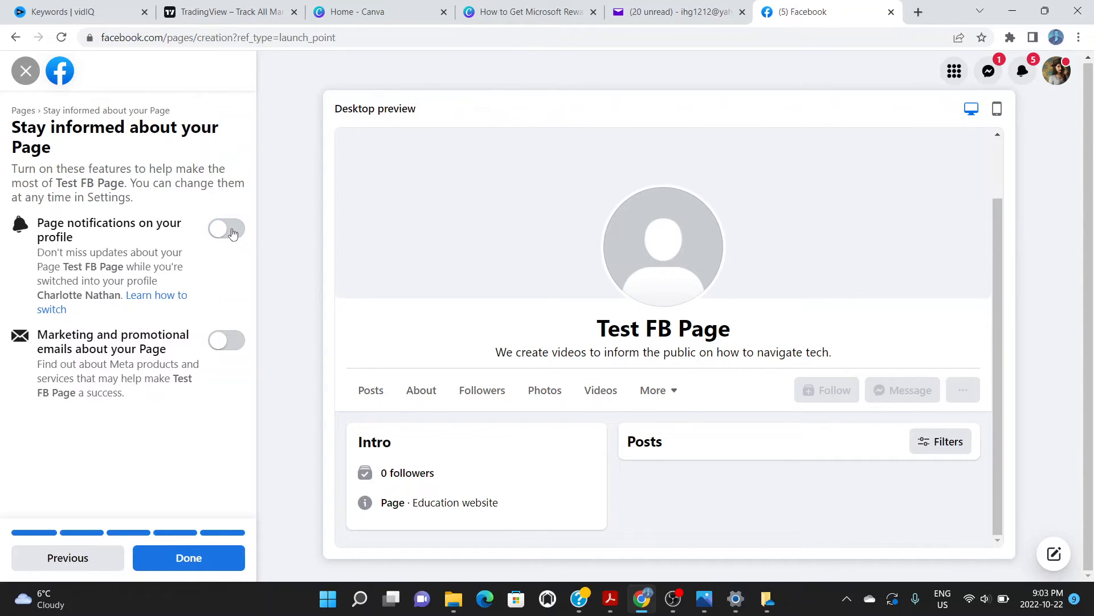
pyautogui.click(236, 233)
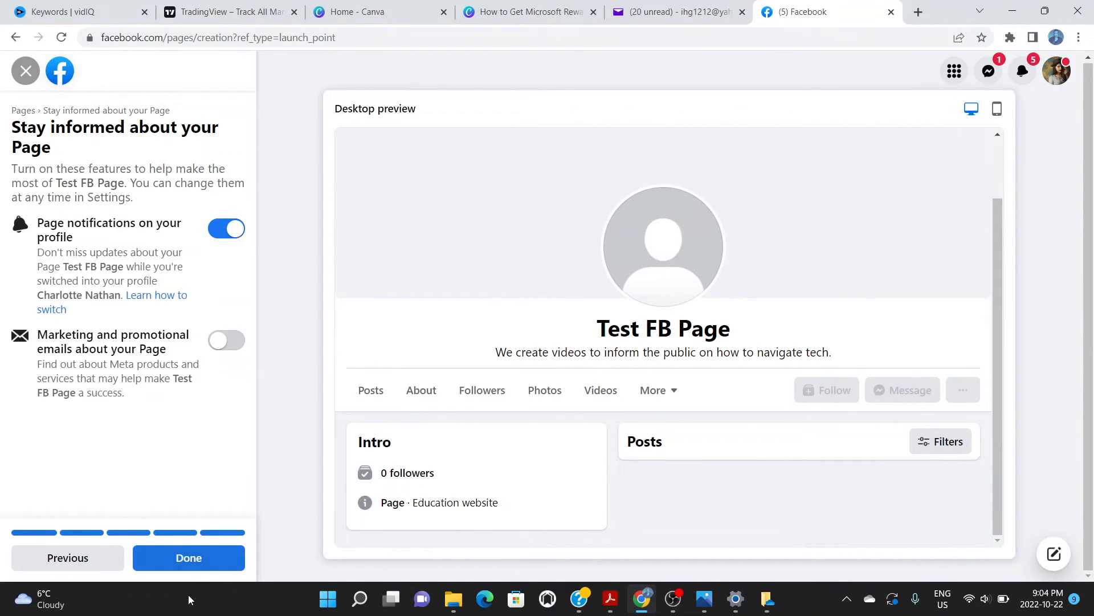
pyautogui.click(192, 564)
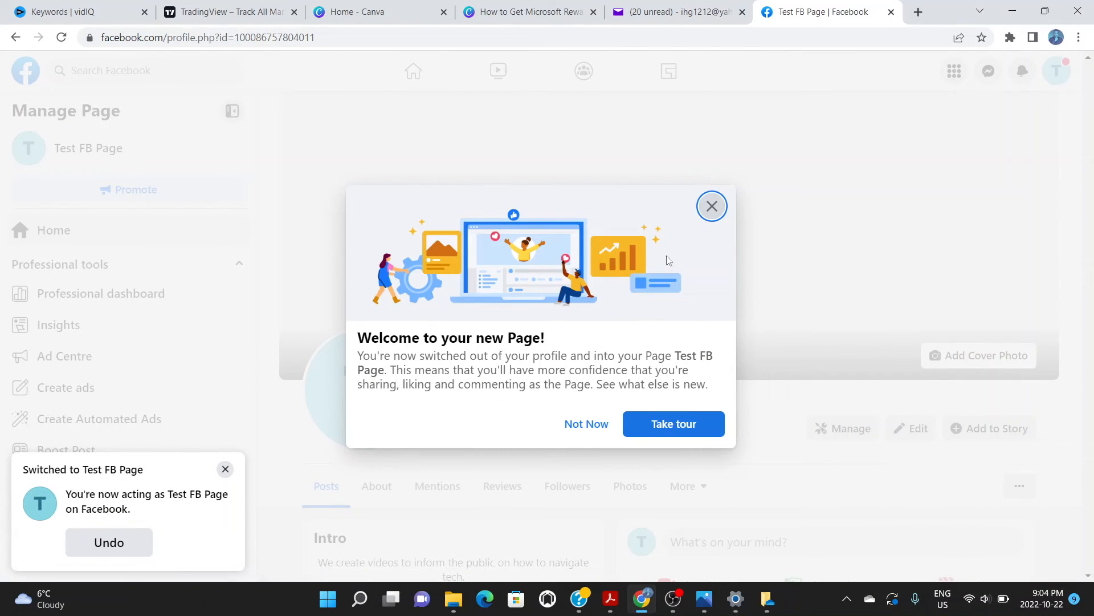
# Dismiss the welcome message and the tour hint on the new Page.
pyautogui.click(712, 205)
pyautogui.moveTo(1093, 183); pyautogui.dragTo(1091, 385)
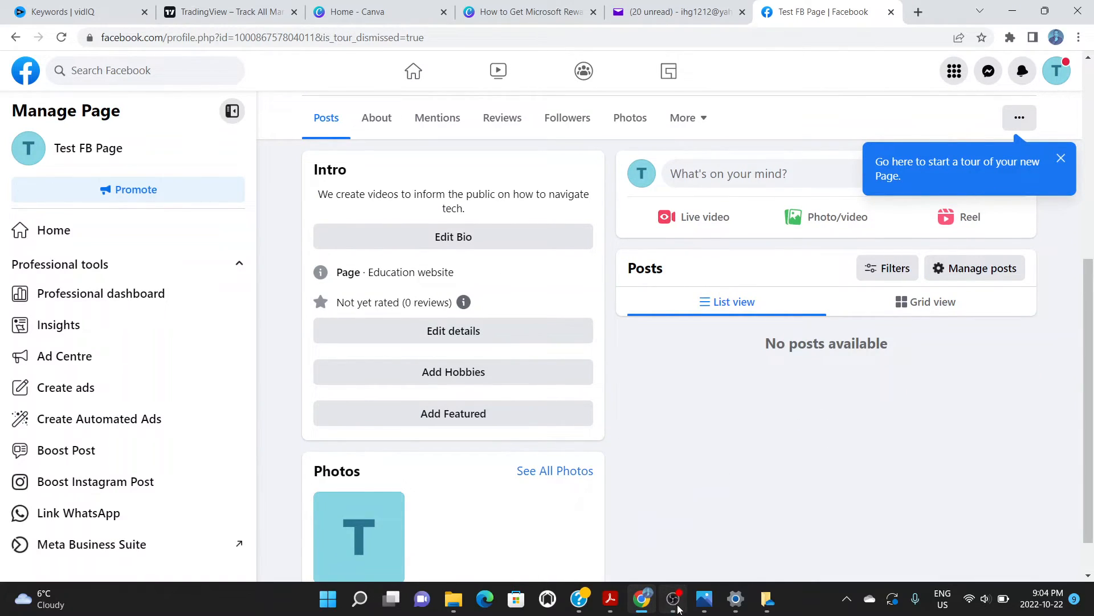
pyautogui.click(673, 599)
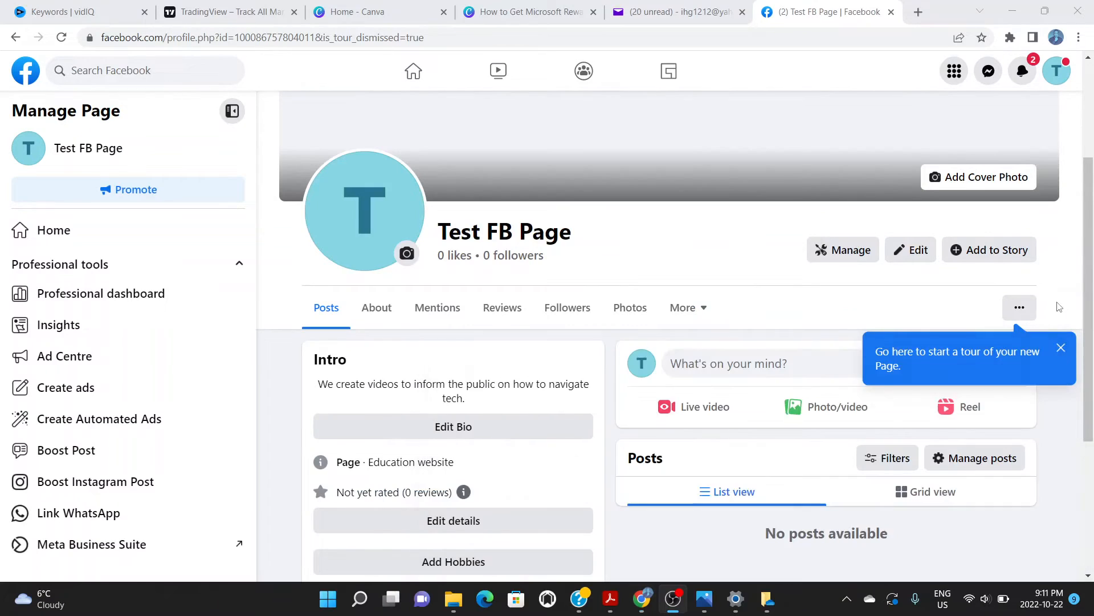
pyautogui.click(1058, 306)
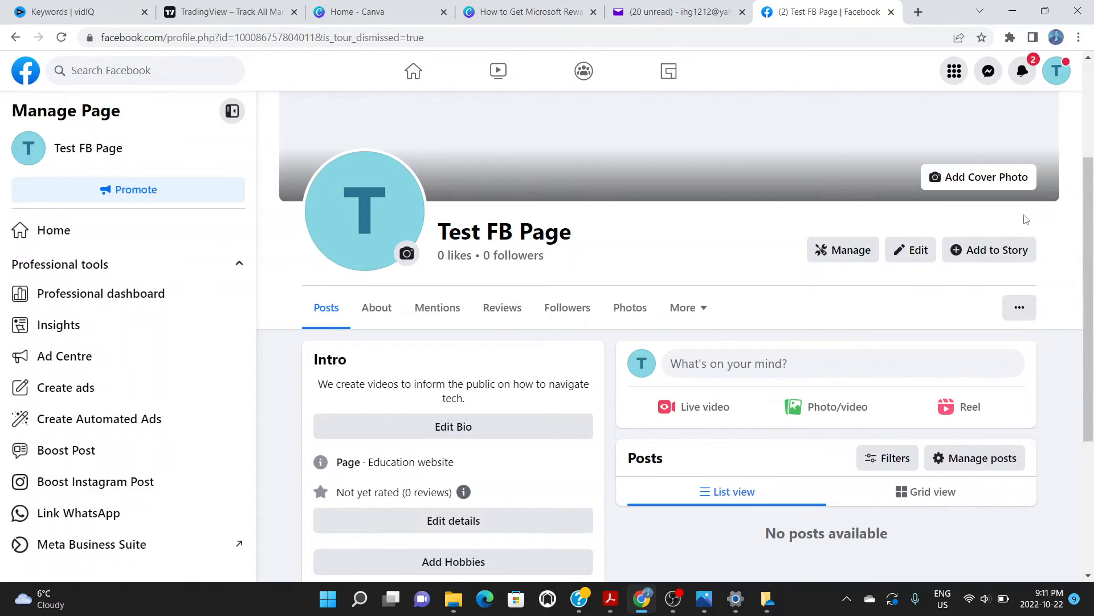
# Take the new Page's guided tour through to its end and look over the Page's intro, photos and posts.
pyautogui.click(1020, 315)
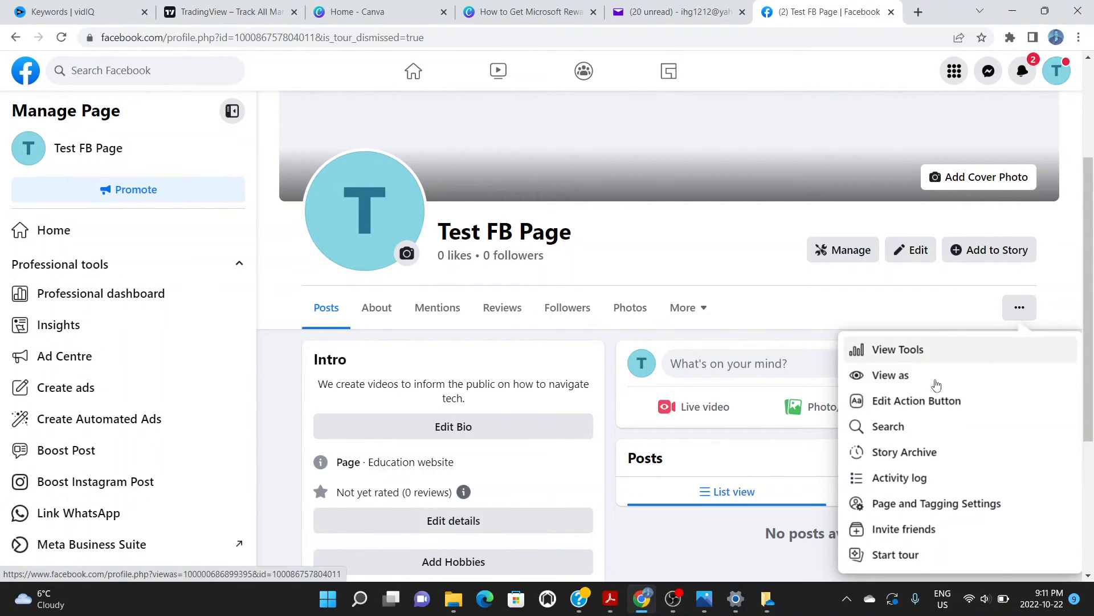
pyautogui.click(895, 555)
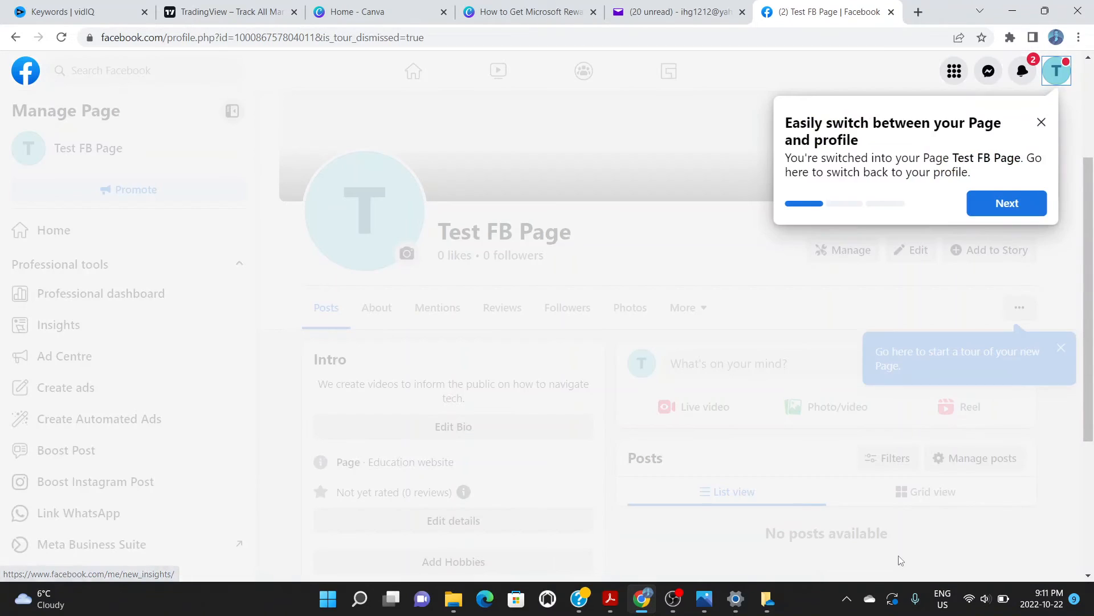
pyautogui.click(1003, 203)
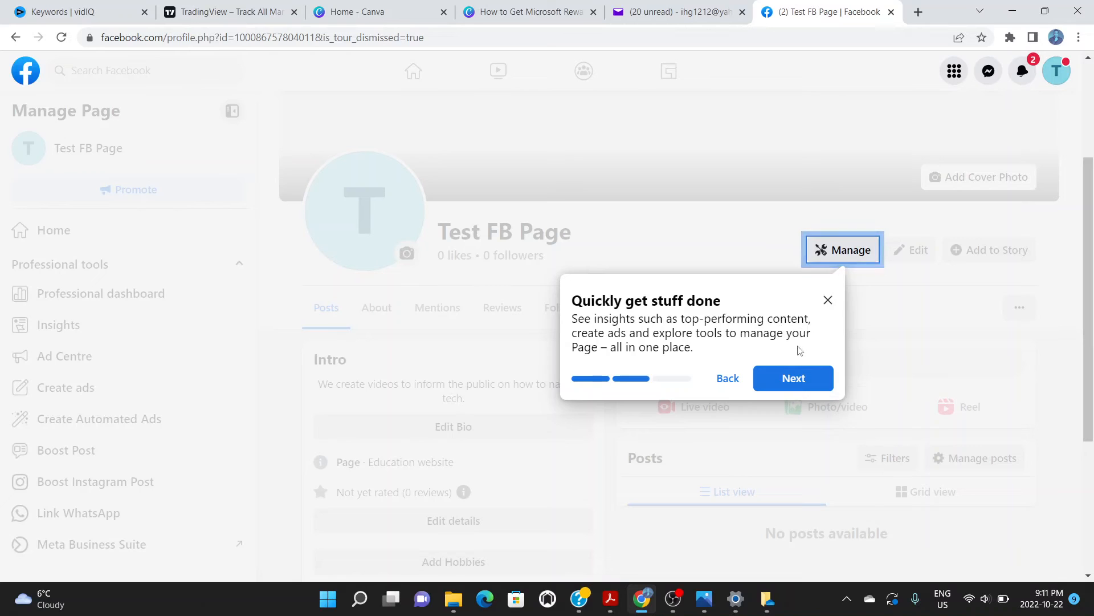
pyautogui.click(789, 378)
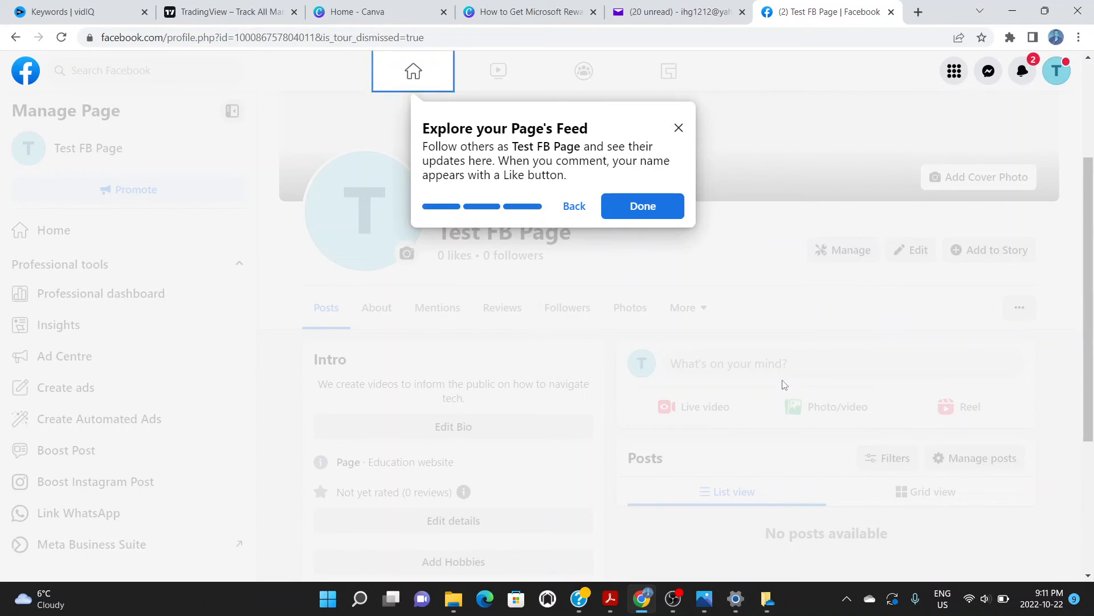
pyautogui.click(653, 212)
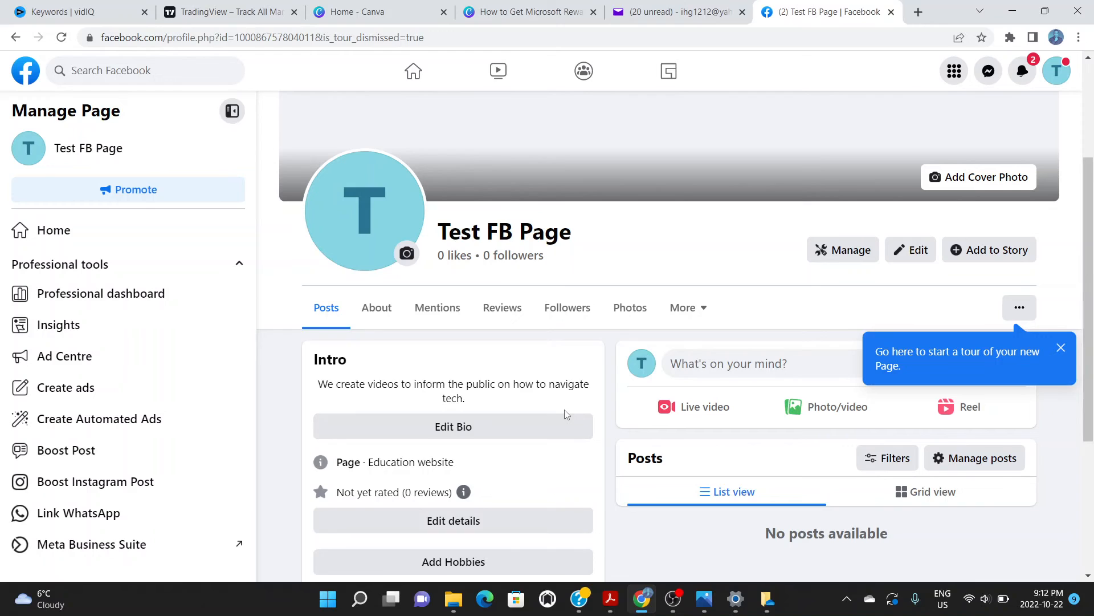
pyautogui.scroll(-4, 1091, 362)
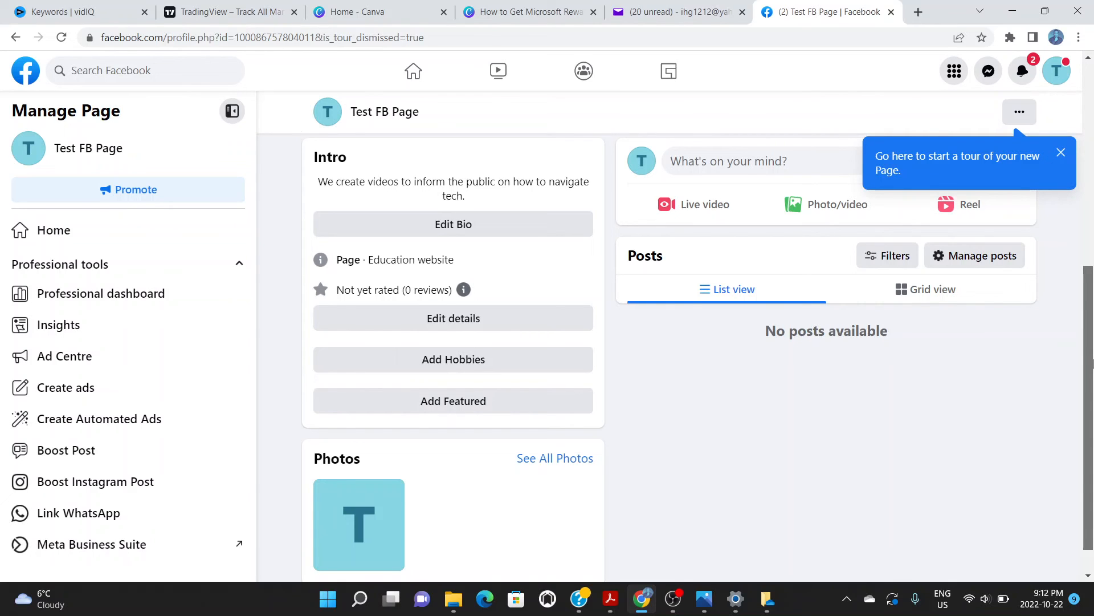
pyautogui.moveTo(1093, 362); pyautogui.dragTo(1093, 282)
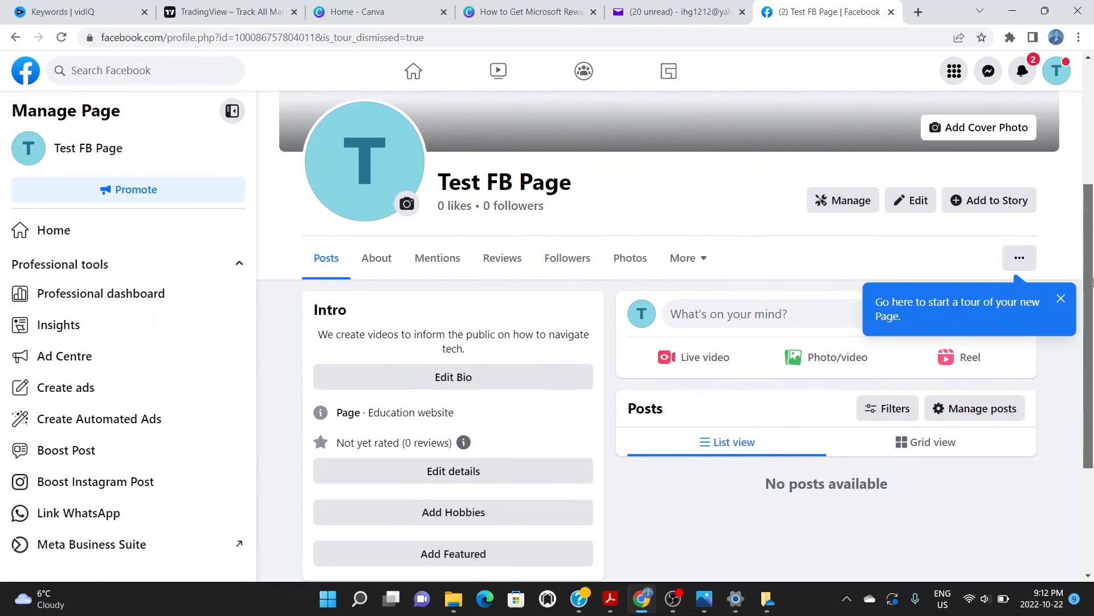